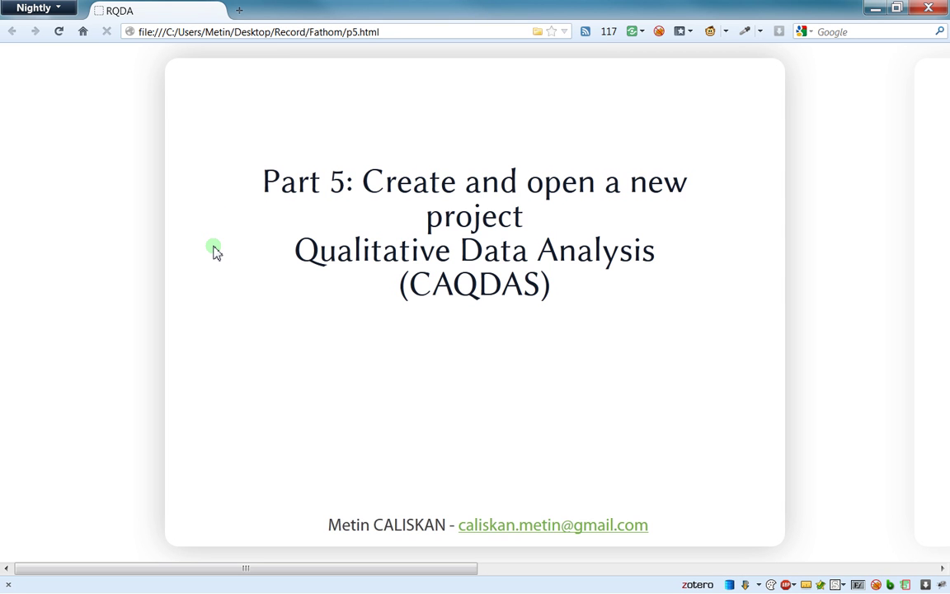
# Switch from the slides to RStudio, maximize its window and widen the pane listing the packages
pyautogui.press('Right')
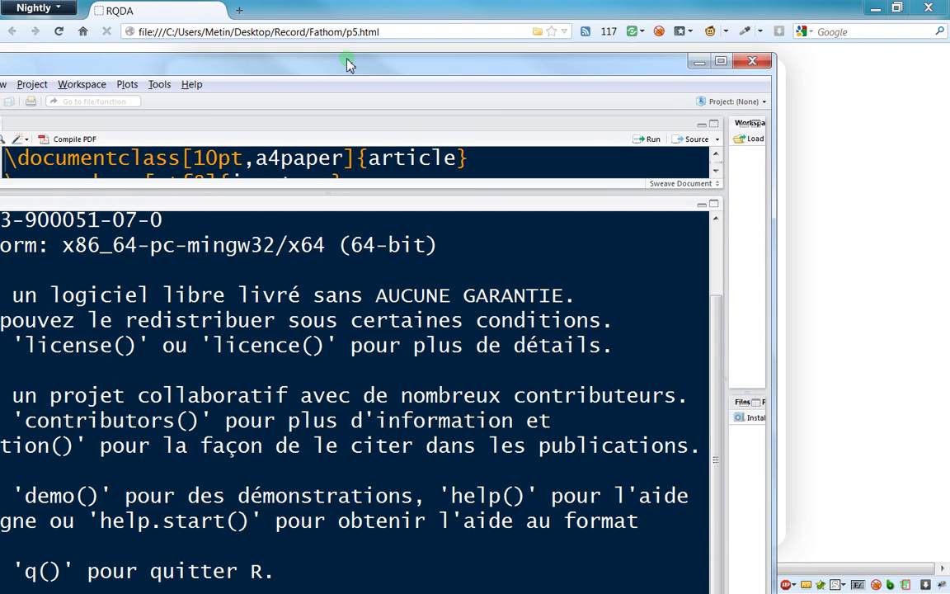
pyautogui.moveTo(348, 59); pyautogui.dragTo(346, 7)
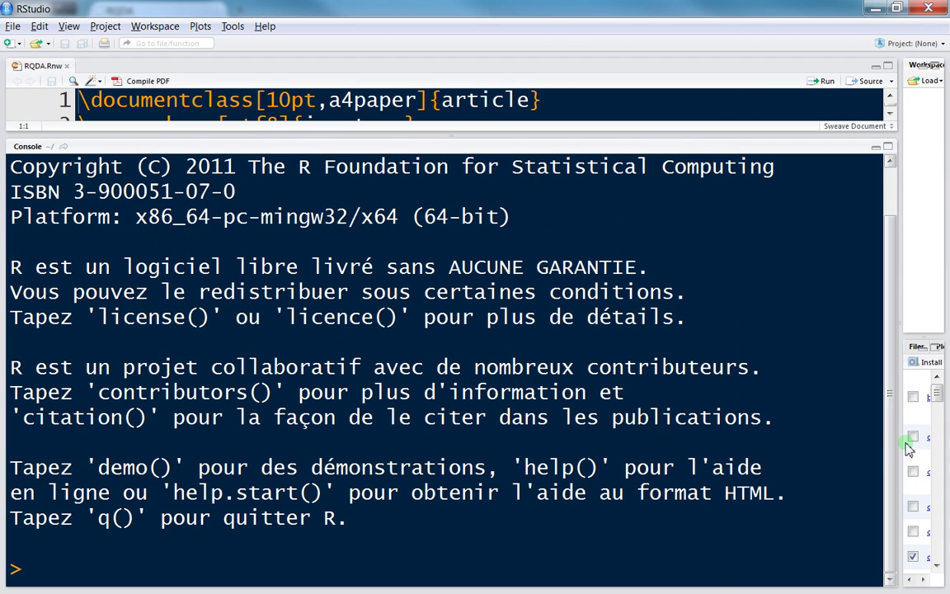
pyautogui.moveTo(901, 444); pyautogui.dragTo(779, 455)
# Find the RQDA package in the package list and load it
pyautogui.scroll(-10, 832, 469)
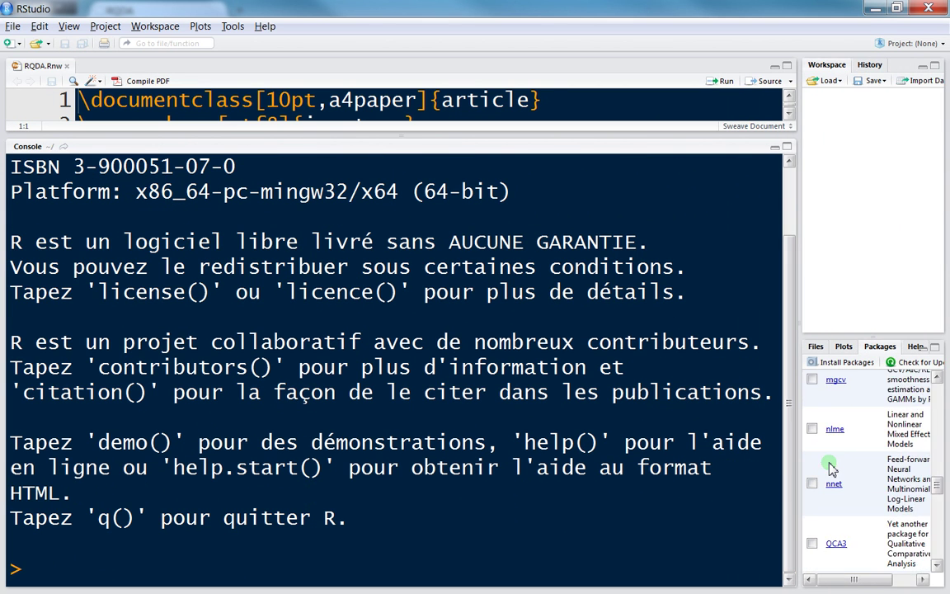
pyautogui.scroll(-5, 832, 469)
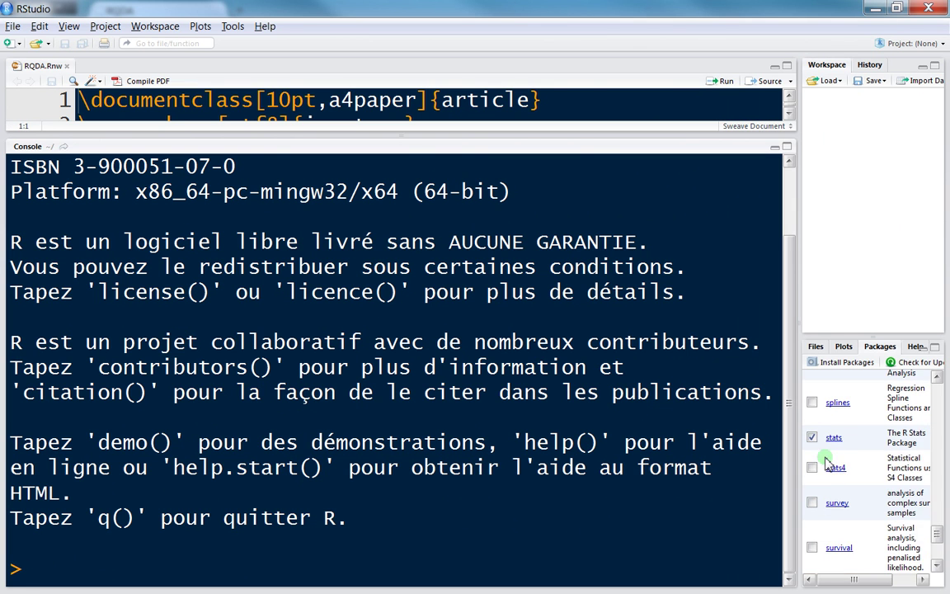
pyautogui.scroll(4, 833, 475)
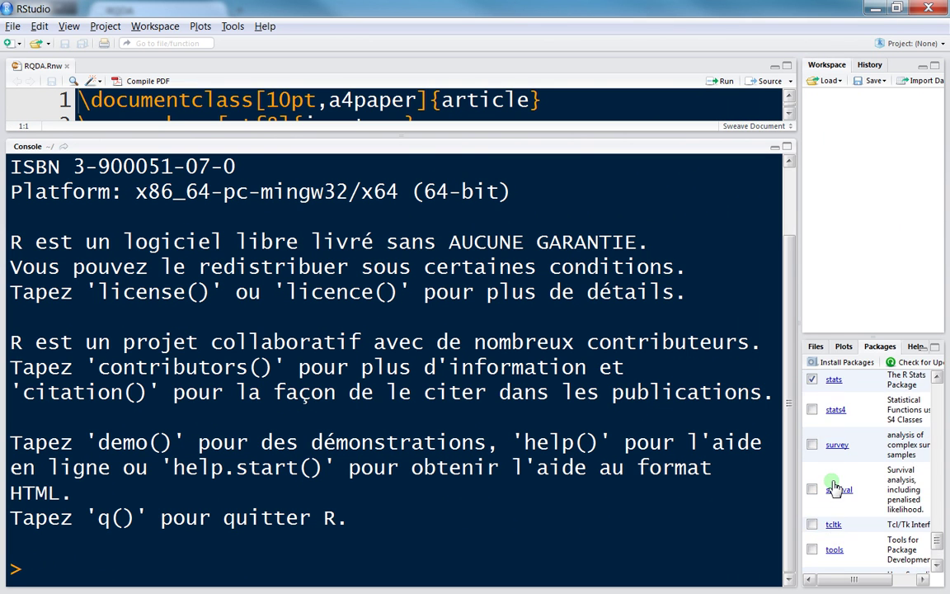
pyautogui.scroll(3, 833, 478)
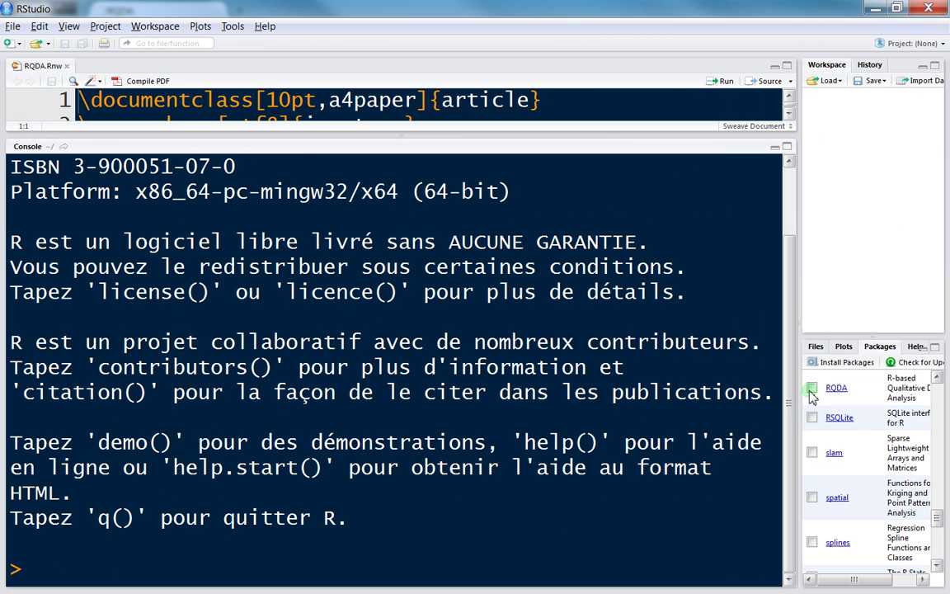
pyautogui.click(814, 388)
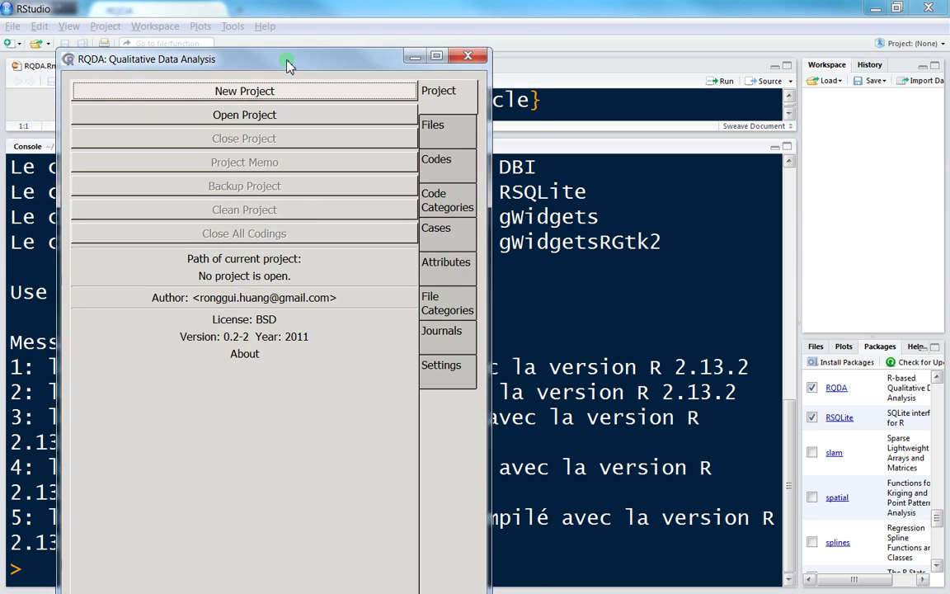
# Move the RQDA window clear of its original spot and review its New Project and Open Project options
pyautogui.moveTo(289, 64); pyautogui.dragTo(248, 19)
pyautogui.click(280, 73)
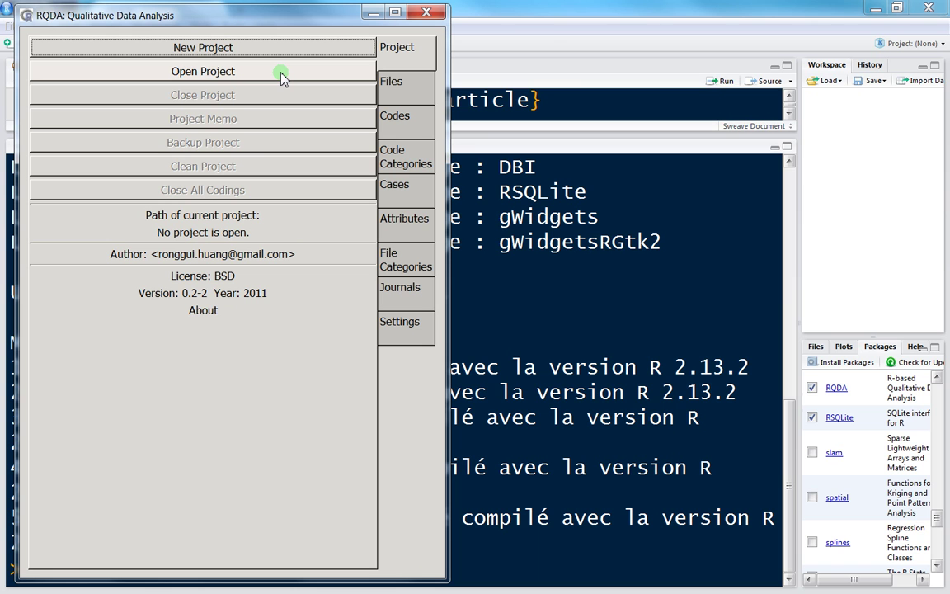
pyautogui.click(235, 36)
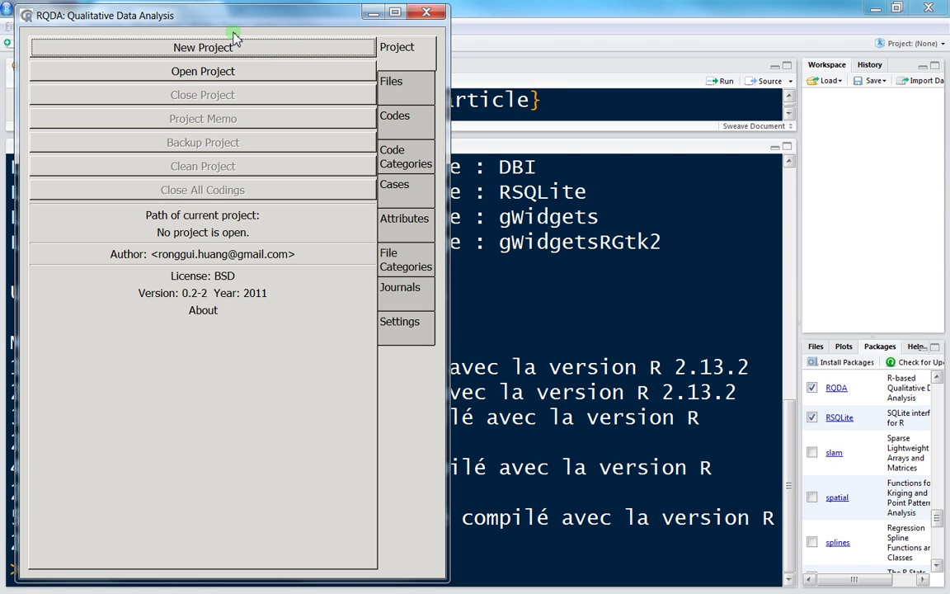
pyautogui.click(219, 46)
pyautogui.click(221, 72)
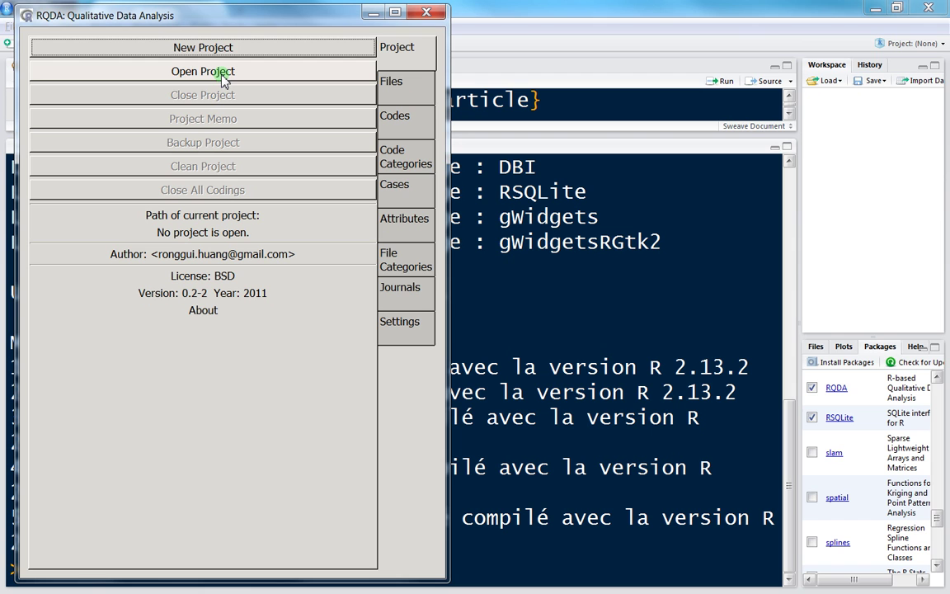
pyautogui.click(231, 38)
pyautogui.click(229, 72)
# Look through the Files, Codes, Code Categories and Cases sections of RQDA and return to the Project section
pyautogui.click(399, 53)
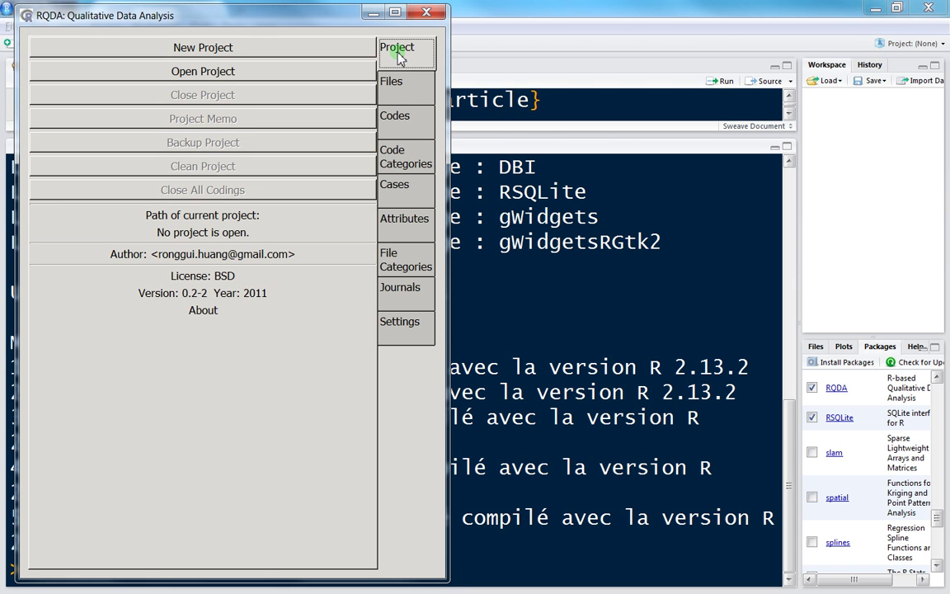
pyautogui.click(418, 96)
pyautogui.click(404, 125)
pyautogui.click(402, 151)
pyautogui.click(404, 191)
pyautogui.click(404, 157)
pyautogui.click(394, 117)
pyautogui.click(393, 81)
pyautogui.click(400, 48)
pyautogui.click(398, 50)
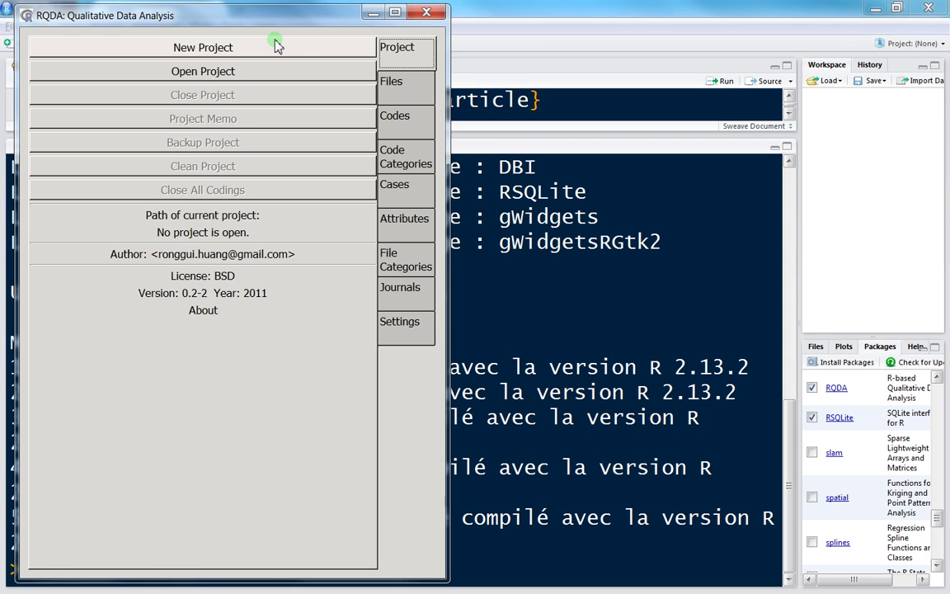
pyautogui.click(387, 82)
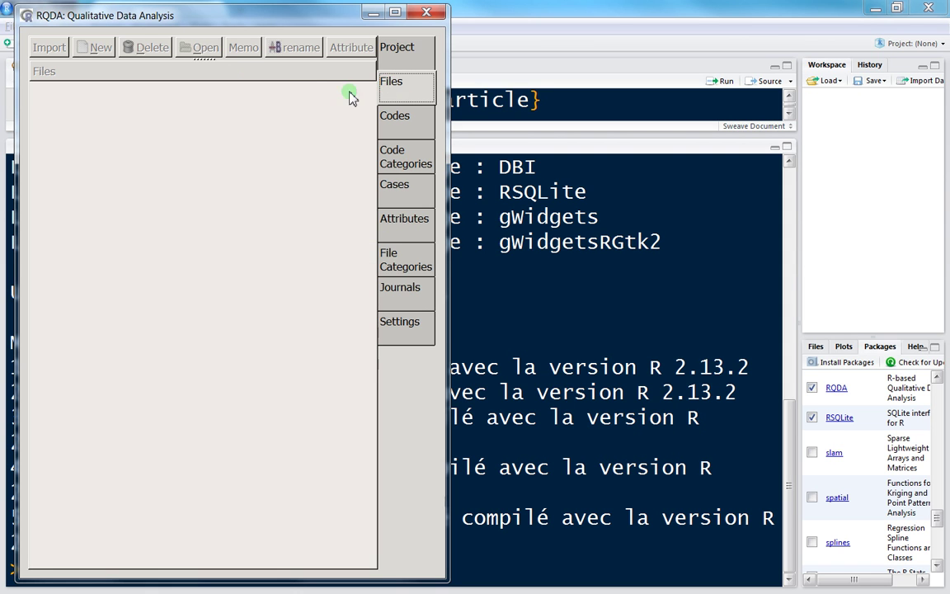
pyautogui.click(397, 49)
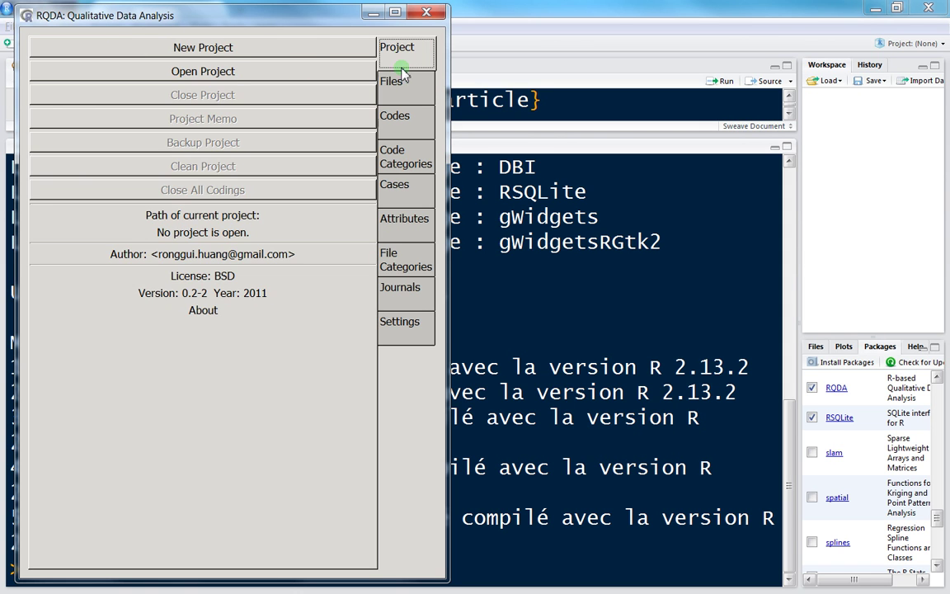
pyautogui.click(401, 58)
# Start a new project and choose the Desktop as its save location
pyautogui.click(143, 48)
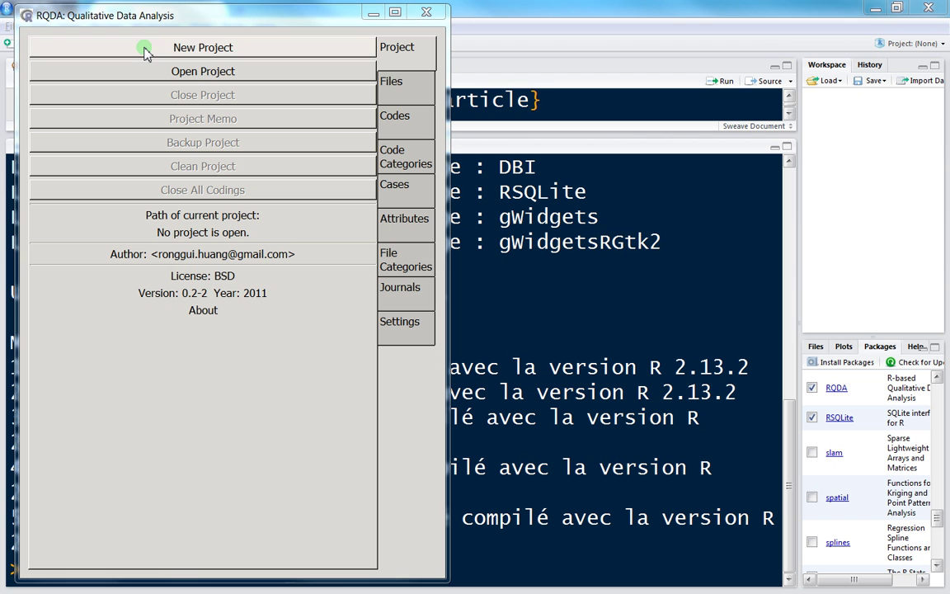
pyautogui.click(85, 148)
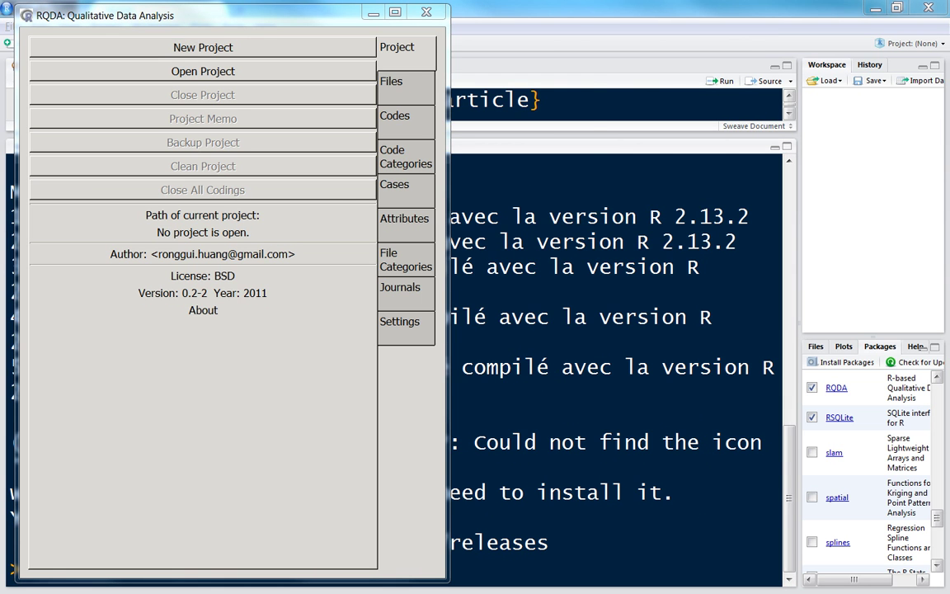
pyautogui.click(402, 65)
pyautogui.moveTo(401, 64); pyautogui.dragTo(663, 61)
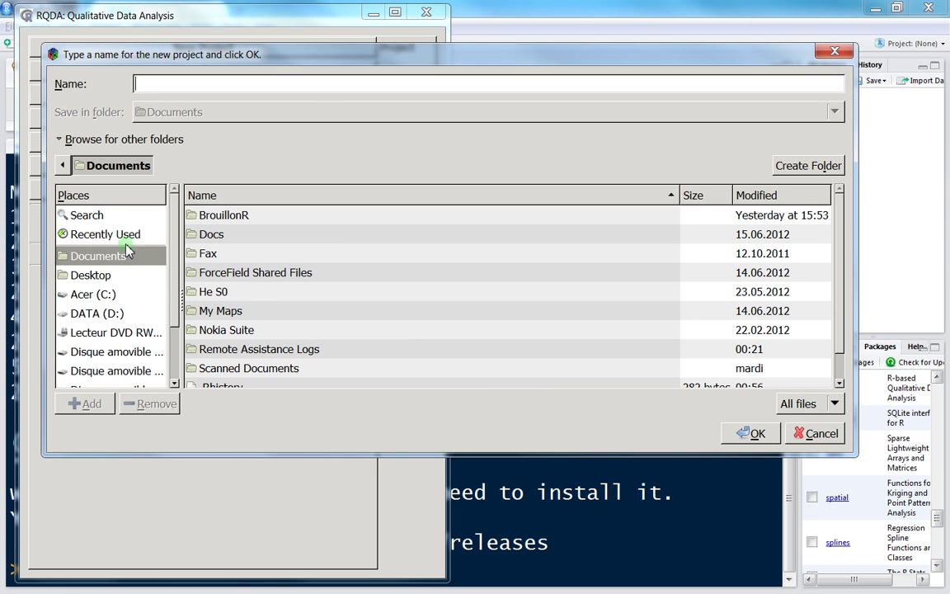
pyautogui.click(122, 280)
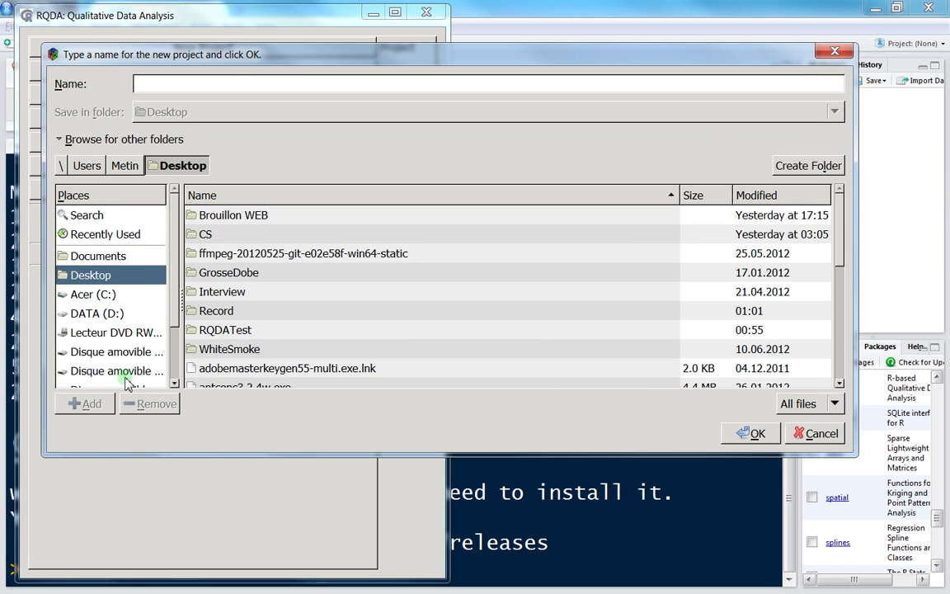
# Review the save locations offered in the compact folder list and return to the full folder browser
pyautogui.click(66, 140)
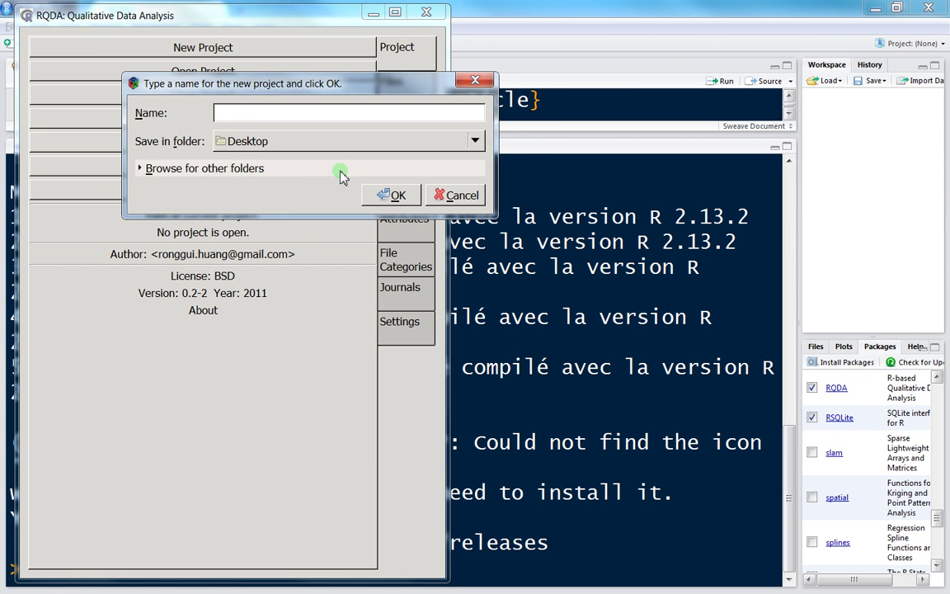
pyautogui.click(268, 144)
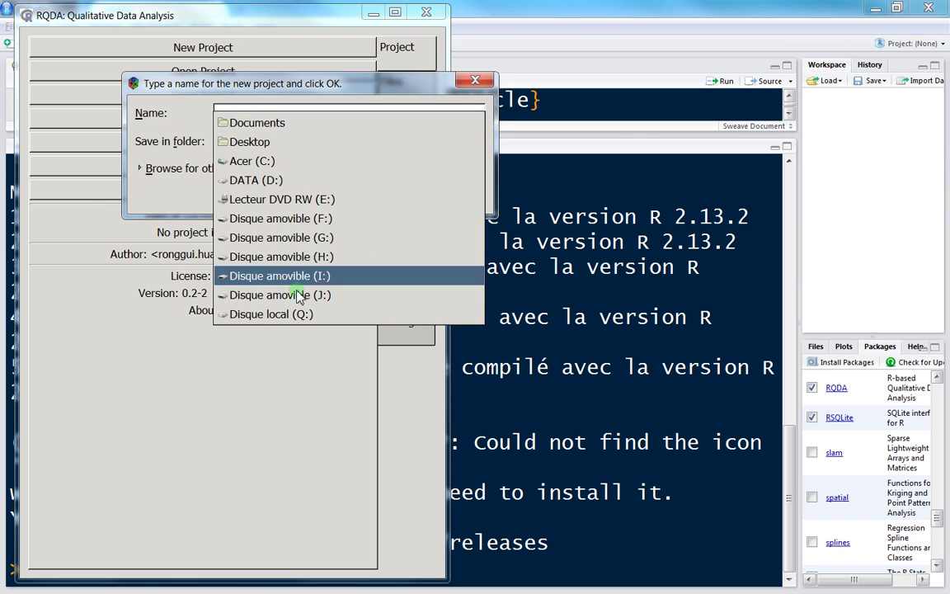
pyautogui.click(268, 144)
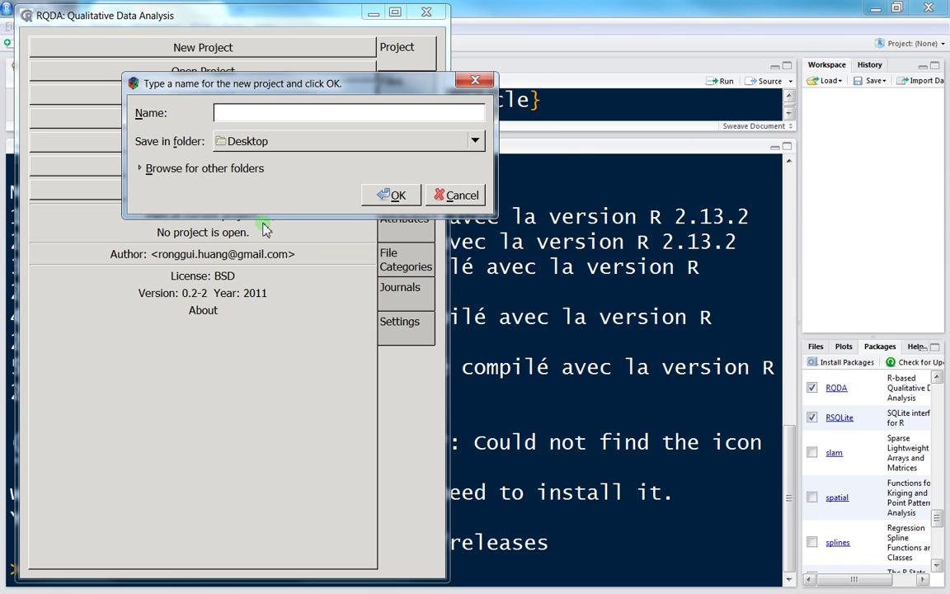
pyautogui.click(144, 172)
pyautogui.moveTo(333, 85); pyautogui.dragTo(276, 47)
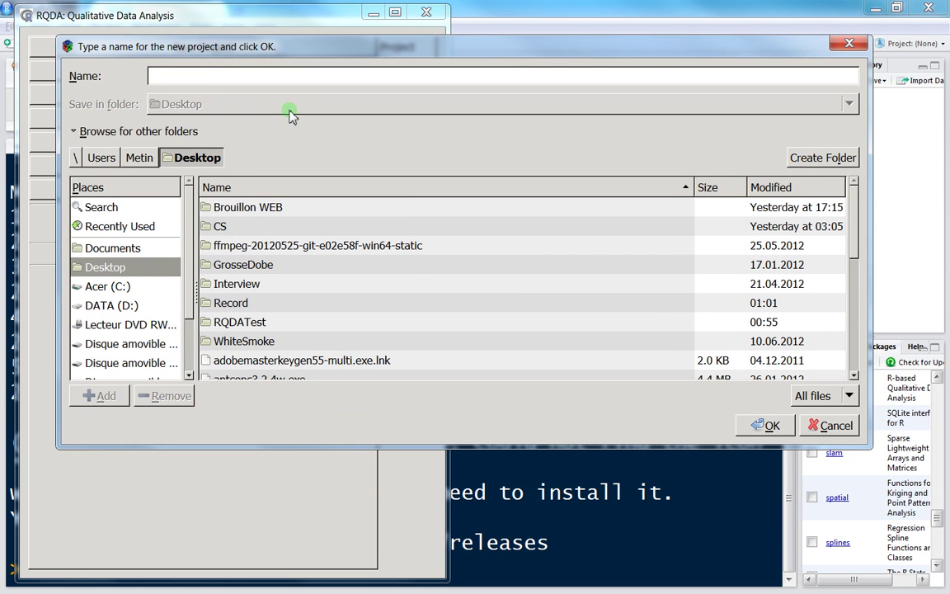
# Open the RQDATest folder on the Desktop as the save location and enter TestNewProject as the project name
pyautogui.click(308, 282)
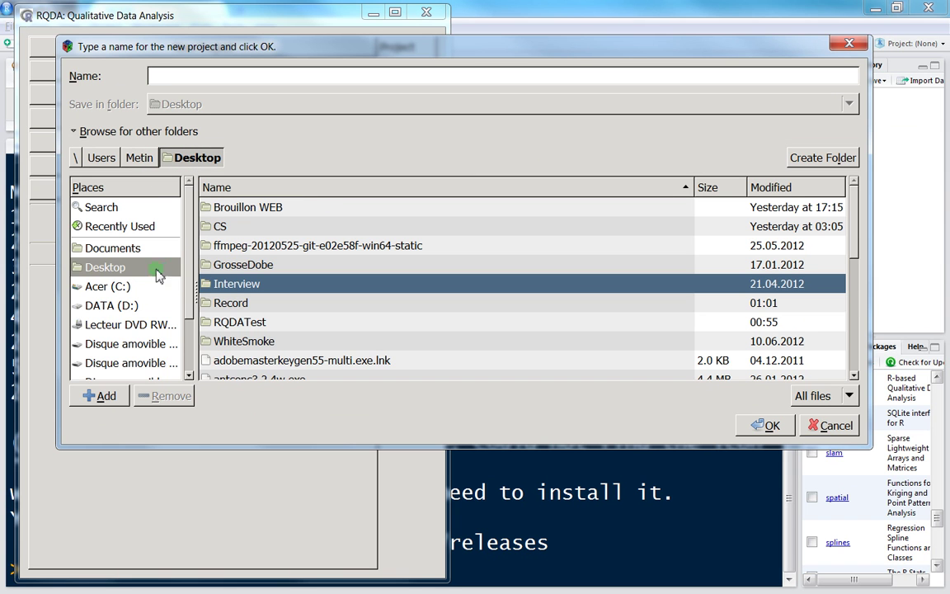
pyautogui.moveTo(186, 238); pyautogui.dragTo(188, 144)
pyautogui.click(263, 322)
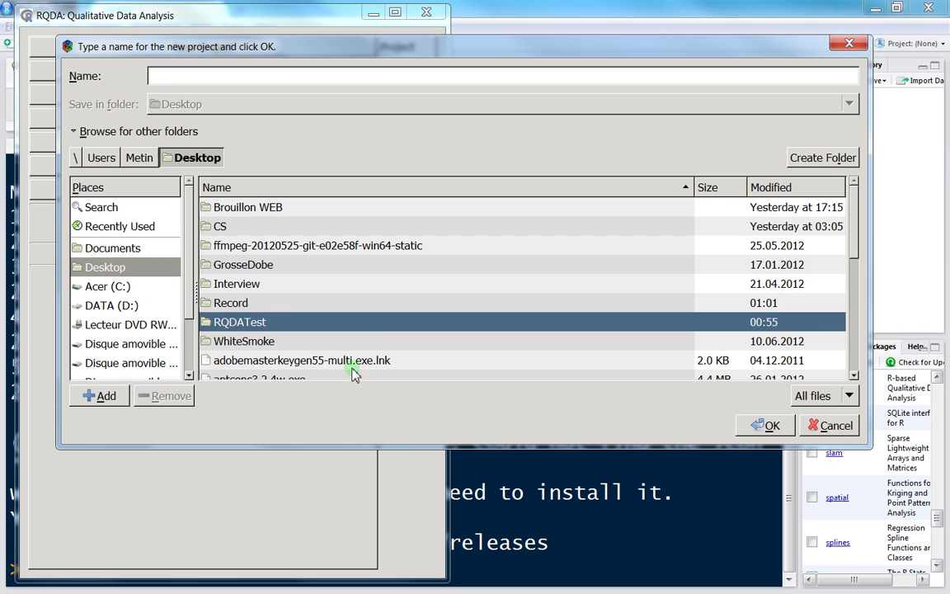
pyautogui.click(195, 156)
pyautogui.click(252, 327)
pyautogui.doubleClick(253, 328)
pyautogui.click(224, 77)
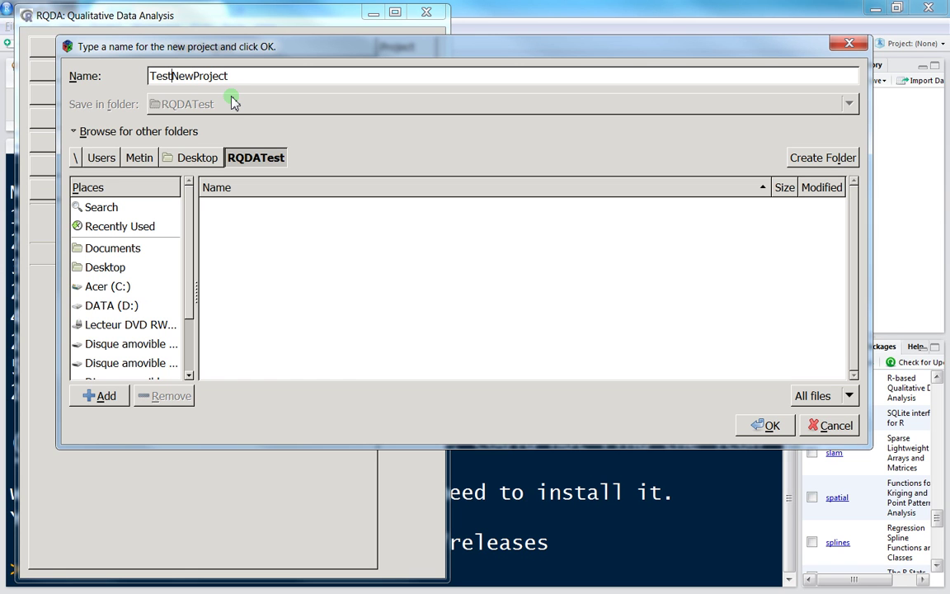
# Try separating the words of the project name with underscore and hyphen characters, and remove these separators again
pyautogui.write('_')
pyautogui.press('Right')
pyautogui.press('Right')
pyautogui.press('Right')
pyautogui.write('-')
pyautogui.press('Left')
pyautogui.press('Left')
pyautogui.press('Left')
pyautogui.press('Left')
pyautogui.press('BackSpace')
pyautogui.write('-')
pyautogui.press('BackSpace')
pyautogui.press('Right')
pyautogui.press('Right')
pyautogui.press('Right')
pyautogui.press('Delete')
pyautogui.press('Right')
pyautogui.press('End')
# Create the TestNewProject project in the RQDATest folder
pyautogui.moveTo(238, 73); pyautogui.dragTo(94, 62)
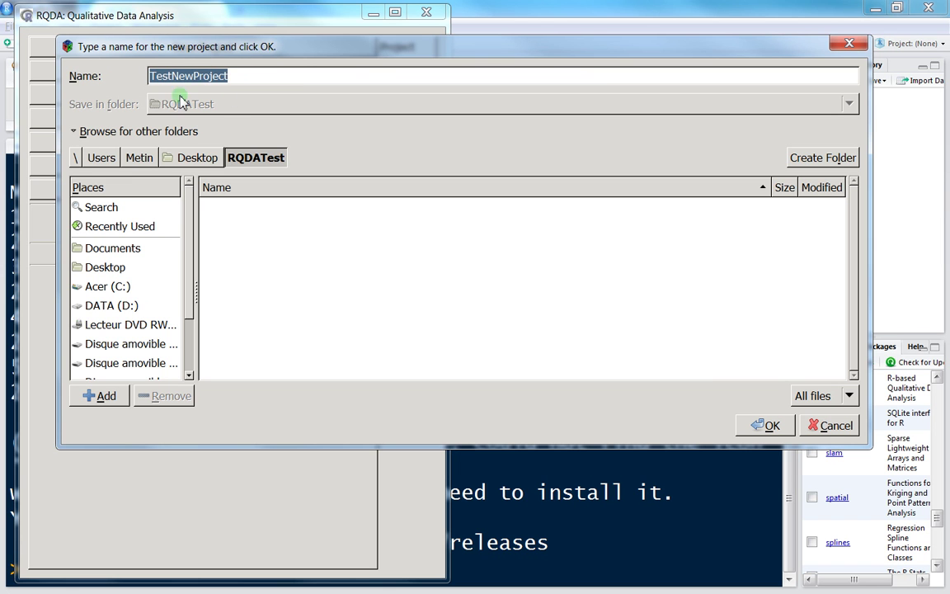
pyautogui.click(758, 429)
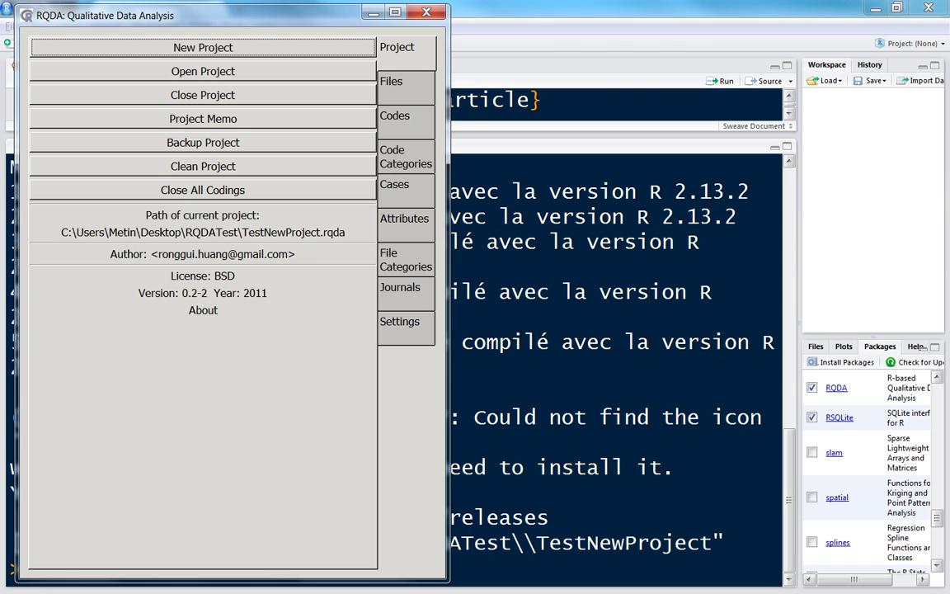
# Switch to FreeCommander and check the TestNewProject.rqda file in the RQDATest folder
pyautogui.hotkey('alt', 'Tab')
pyautogui.moveTo(462, 34); pyautogui.dragTo(445, 8)
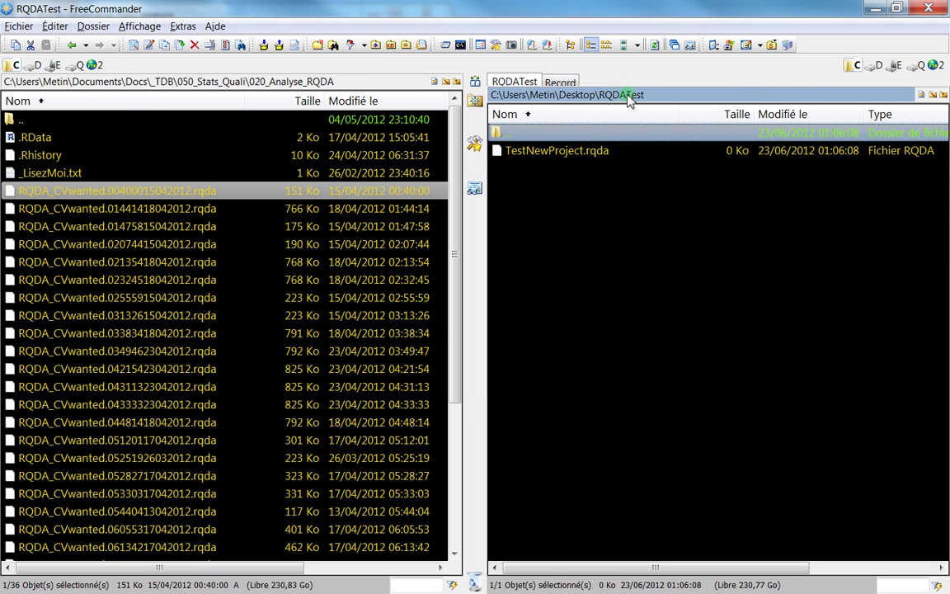
pyautogui.click(578, 152)
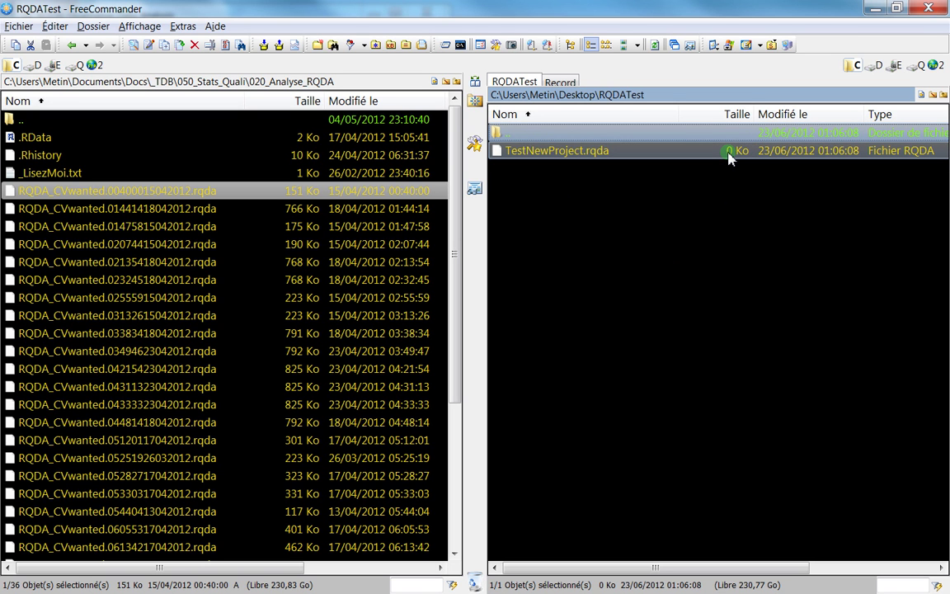
pyautogui.doubleClick(716, 12)
# Close the current project in RQDA and reopen TestNewProject.rqda from the RQDATest folder on the Desktop
pyautogui.click(156, 98)
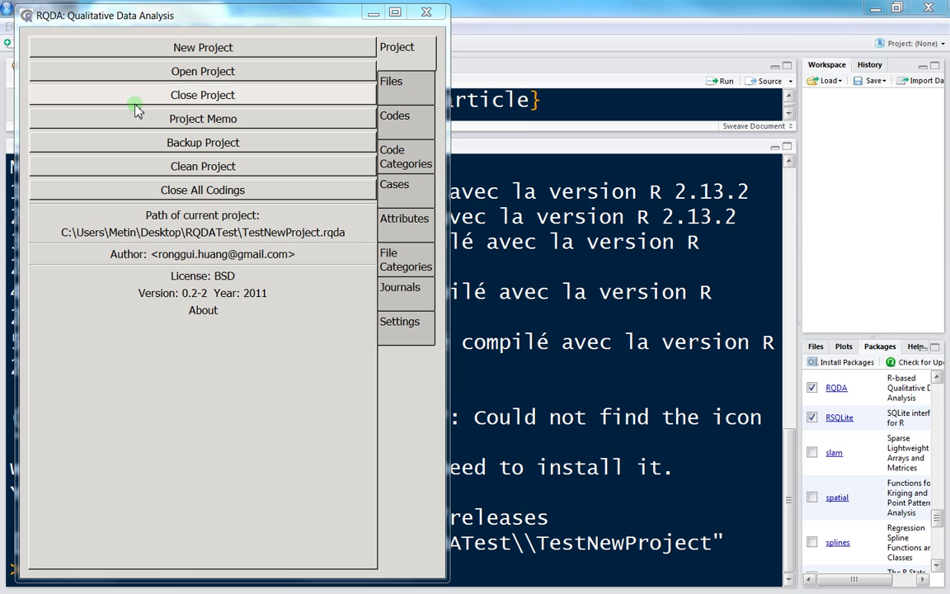
pyautogui.click(176, 96)
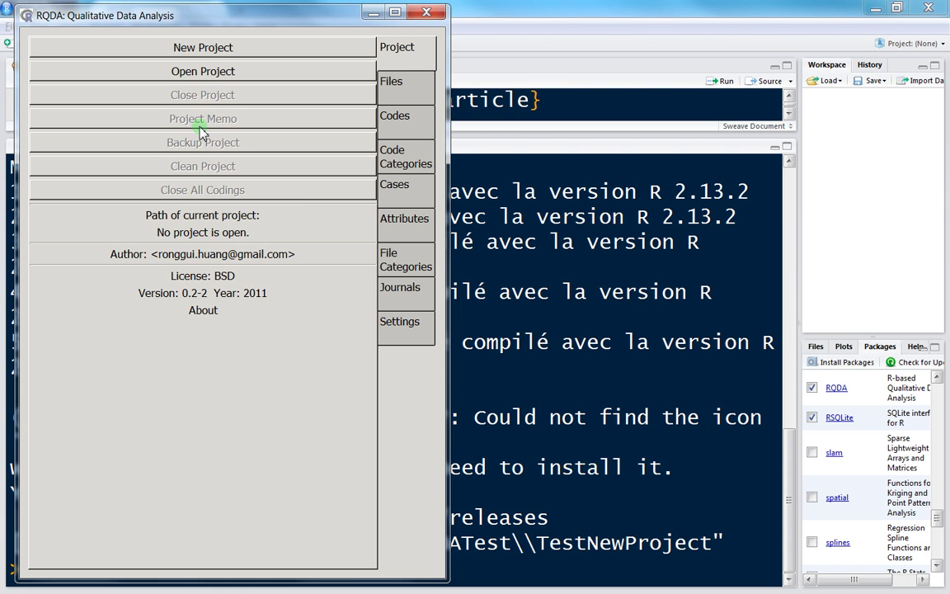
pyautogui.click(207, 78)
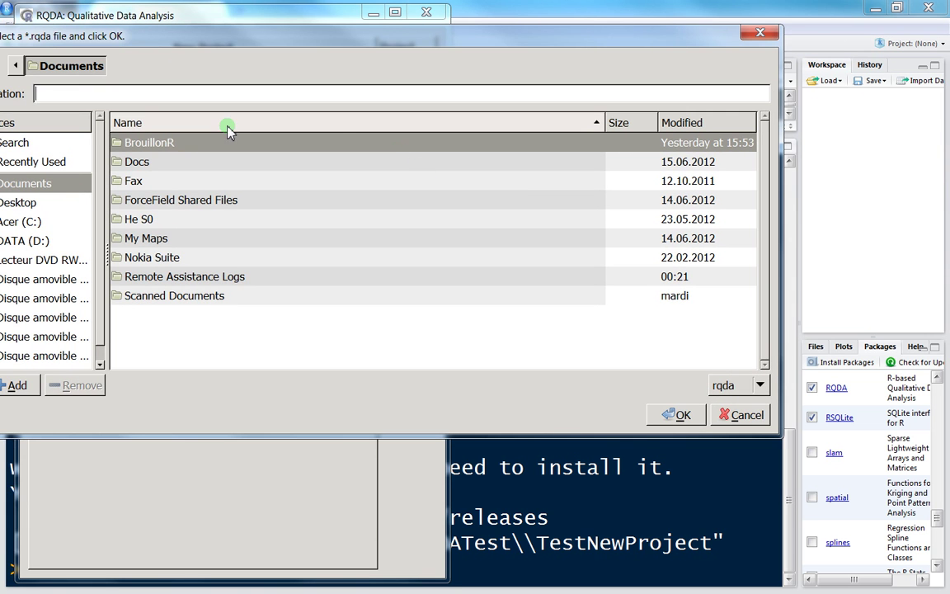
pyautogui.moveTo(165, 36); pyautogui.dragTo(238, 29)
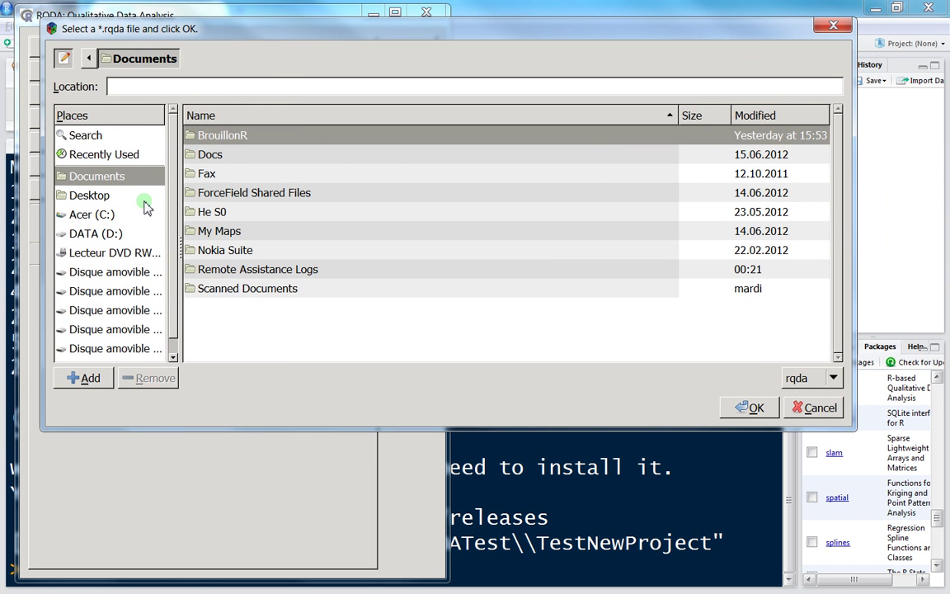
pyautogui.click(119, 196)
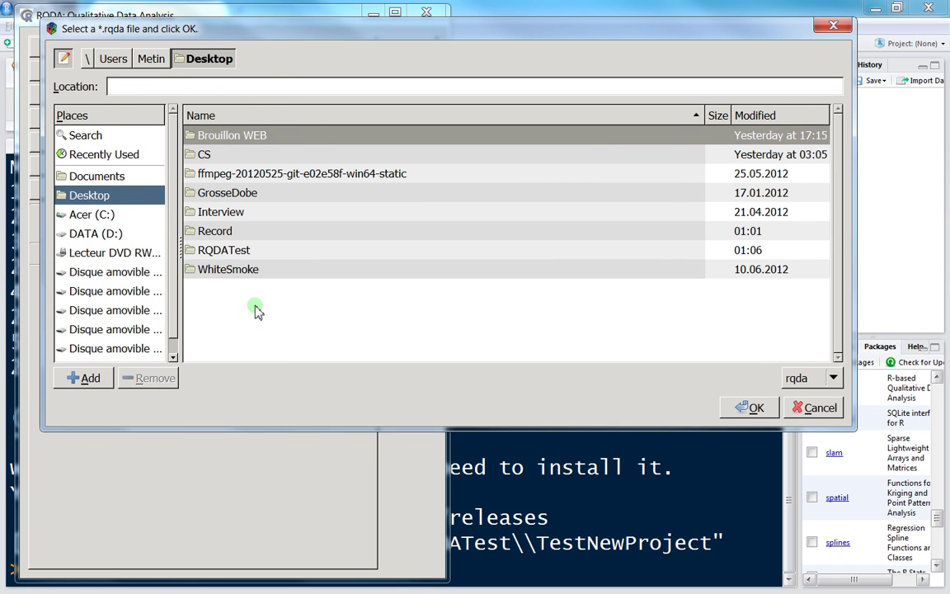
pyautogui.doubleClick(244, 250)
pyautogui.doubleClick(214, 140)
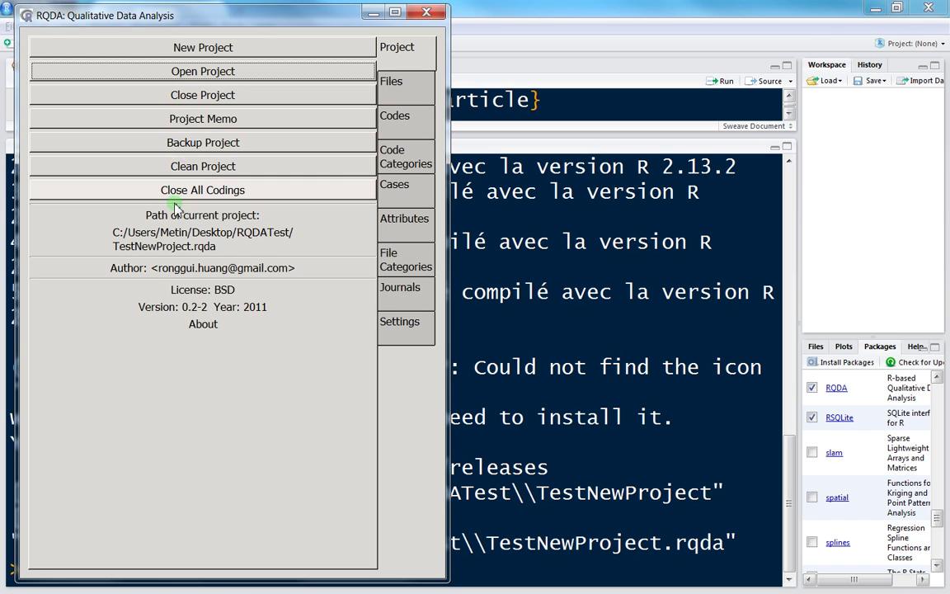
# Open the project memo, place it beside the main RQDA window and write "This project is a test" in it
pyautogui.click(244, 124)
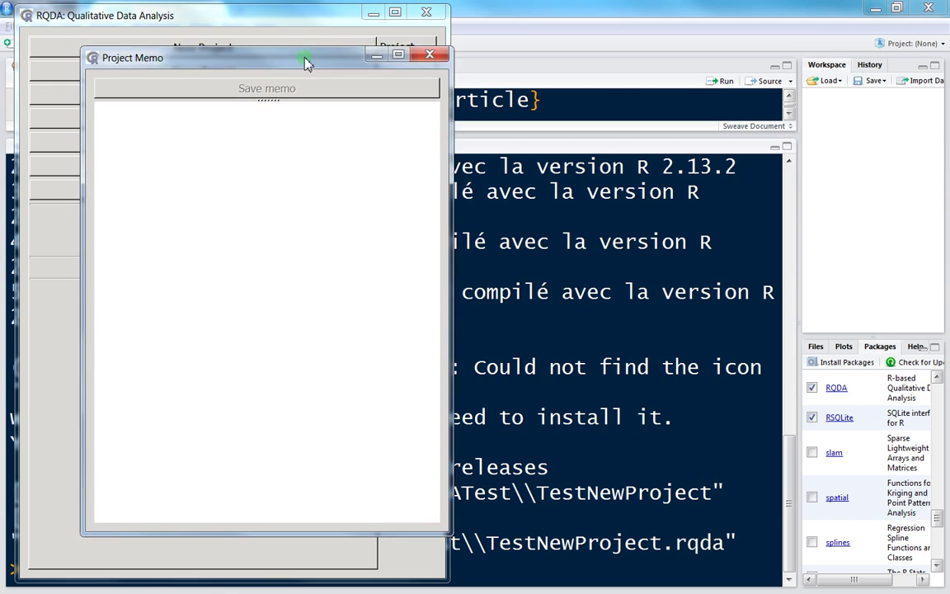
pyautogui.moveTo(305, 64); pyautogui.dragTo(676, 27)
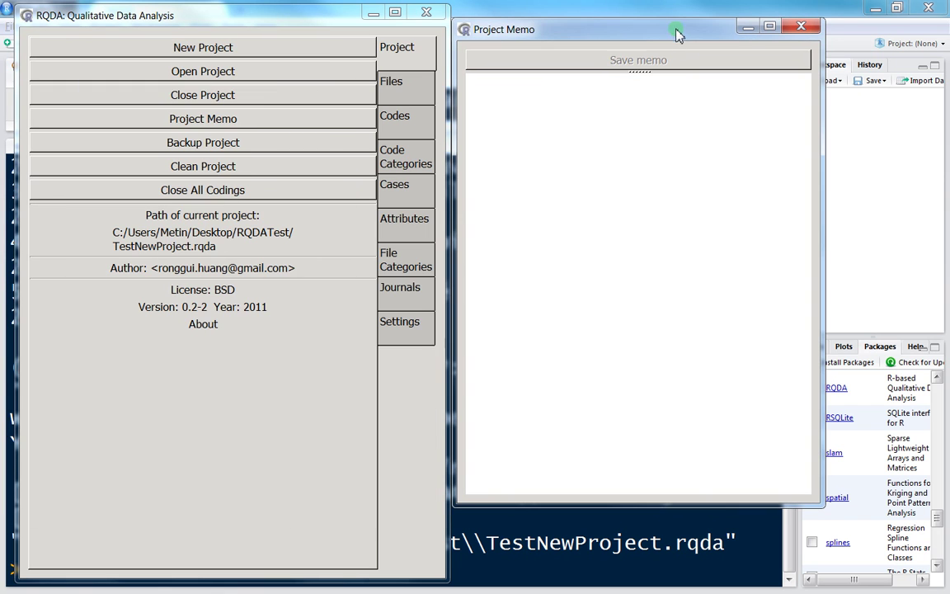
pyautogui.click(536, 95)
pyautogui.write('This project')
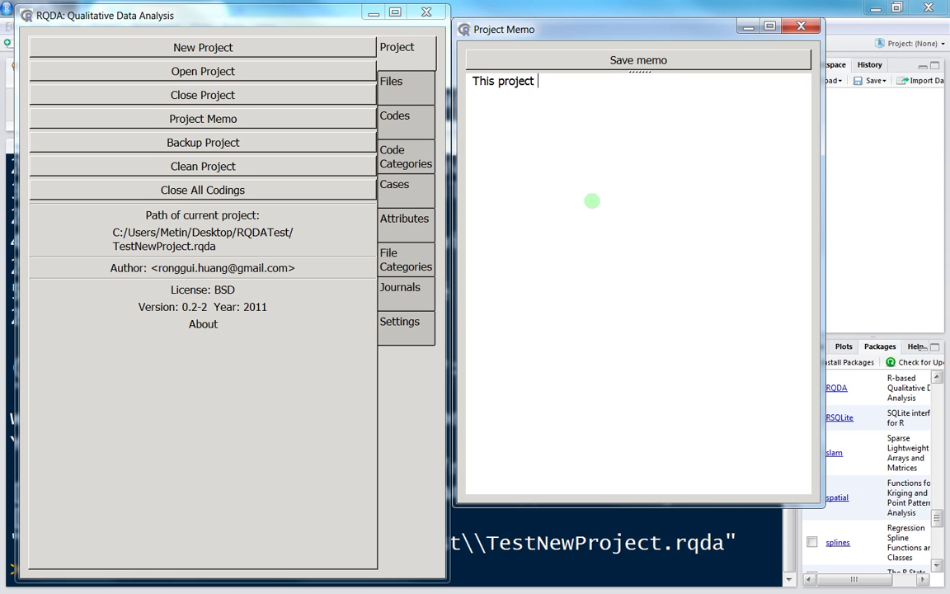
pyautogui.write('is a test')
# Try adding several filler lines of "asdf" below the memo's sentence, and delete these lines again
pyautogui.press('Return')
pyautogui.press('Return')
pyautogui.write('asdf')
pyautogui.press('Return')
pyautogui.write('asdfasdf')
pyautogui.press('Return')
pyautogui.write('asdf')
pyautogui.press('Return')
pyautogui.write('asdf')
pyautogui.press('Return')
pyautogui.moveTo(528, 204); pyautogui.dragTo(419, 104)
pyautogui.press('BackSpace')
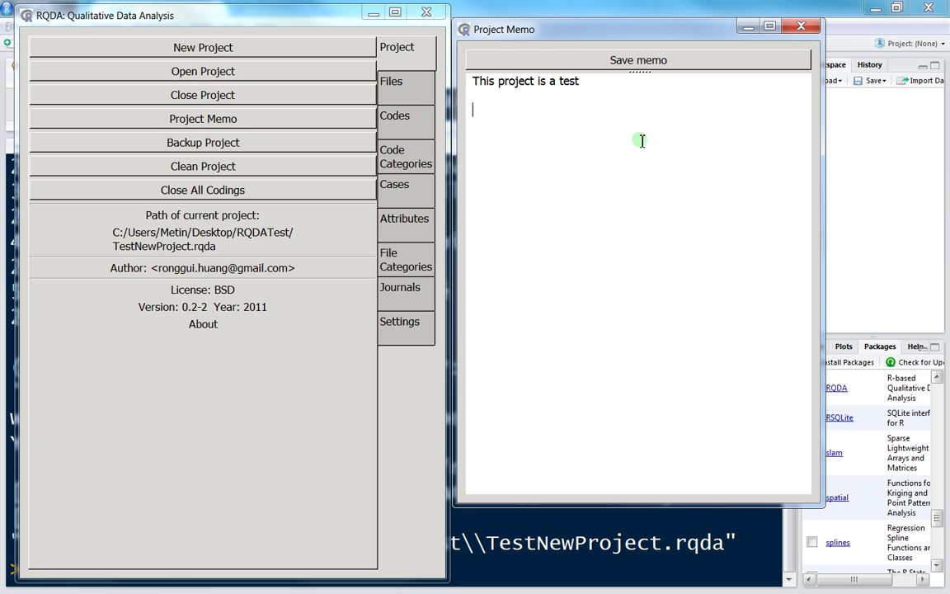
# Save the project memo, and save it once more after appending and removing the test characters "dddd"
pyautogui.click(620, 60)
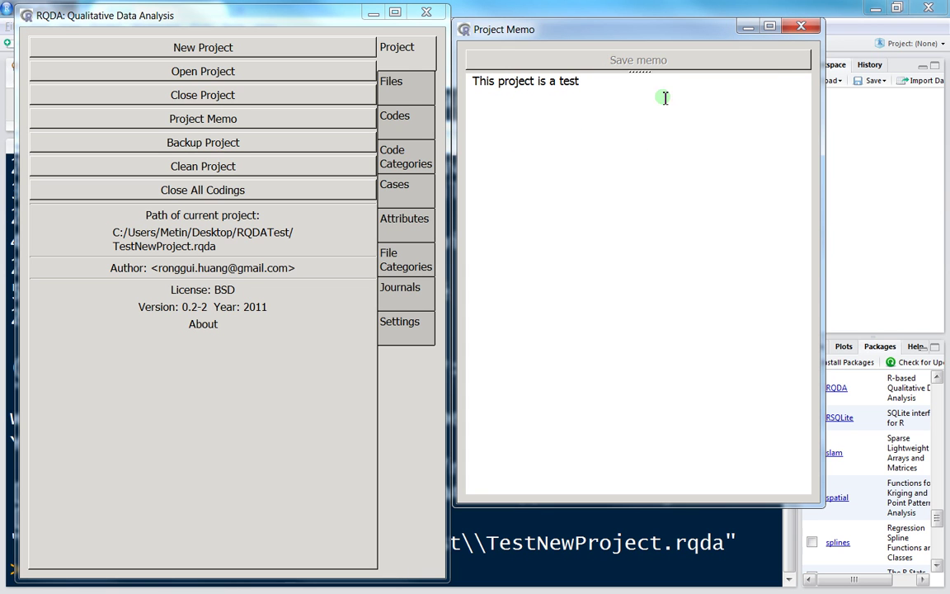
pyautogui.click(634, 81)
pyautogui.write('dddd')
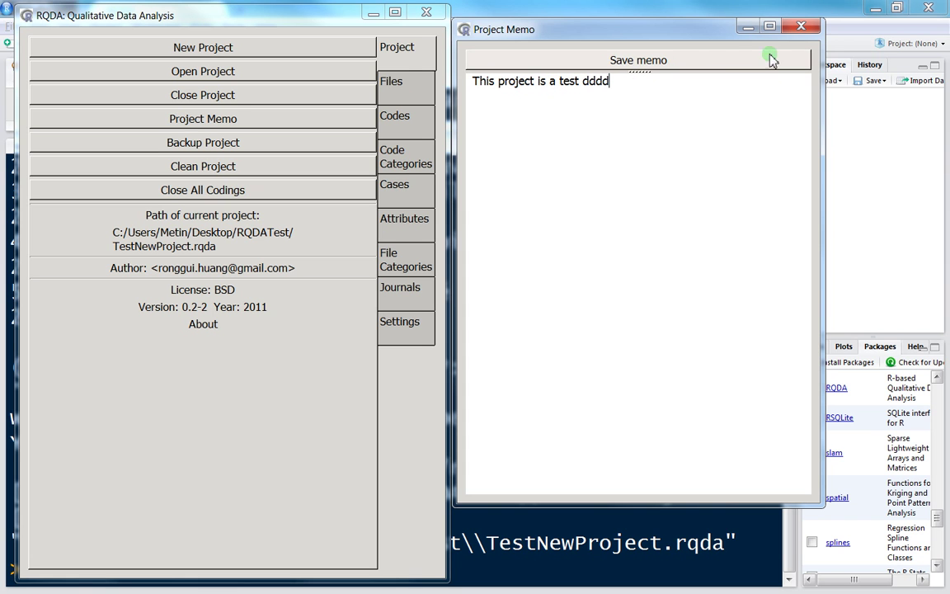
pyautogui.press('BackSpace')
pyautogui.press('BackSpace')
pyautogui.press('BackSpace')
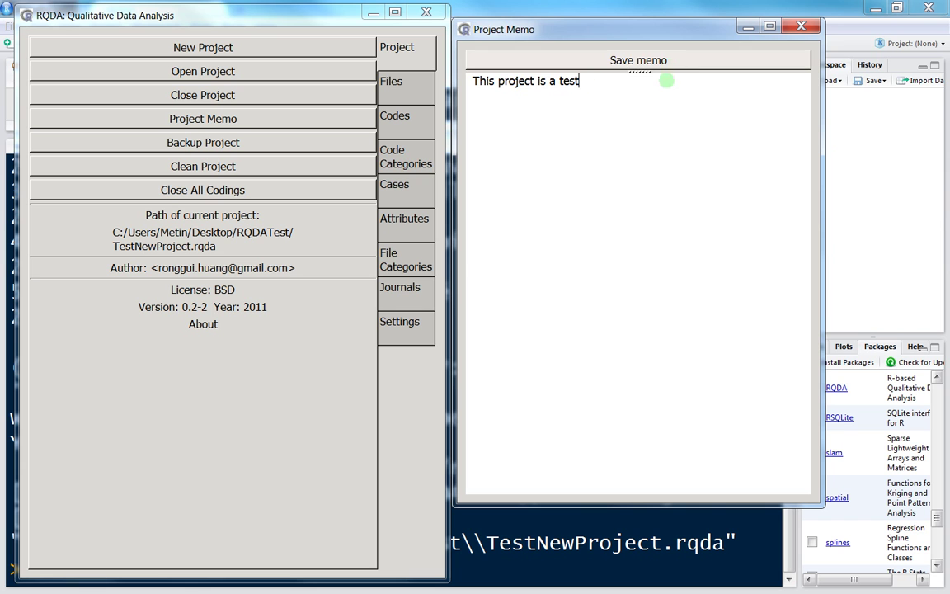
pyautogui.click(595, 63)
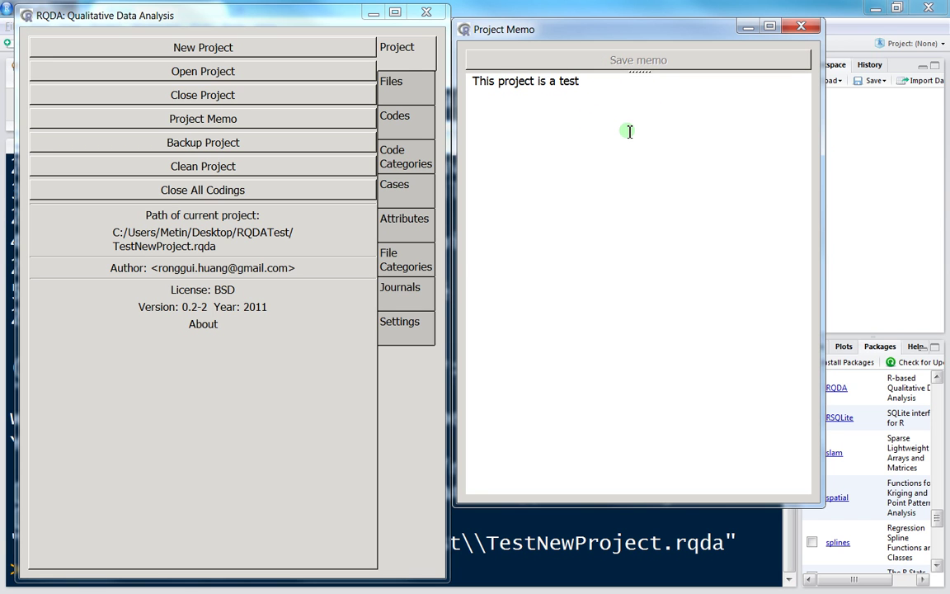
# Close the project memo, reopen it to check the saved text, and close it again
pyautogui.click(805, 28)
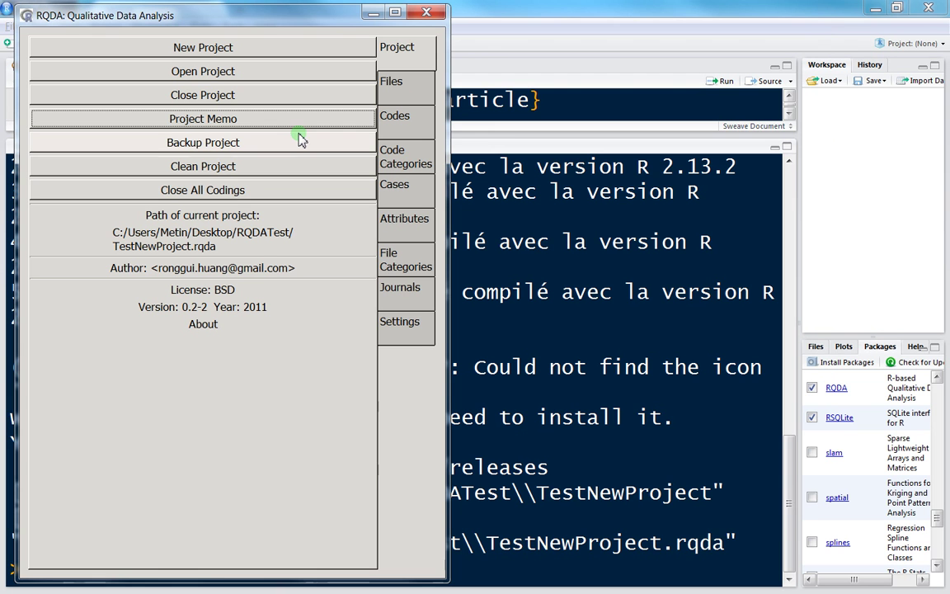
pyautogui.click(183, 120)
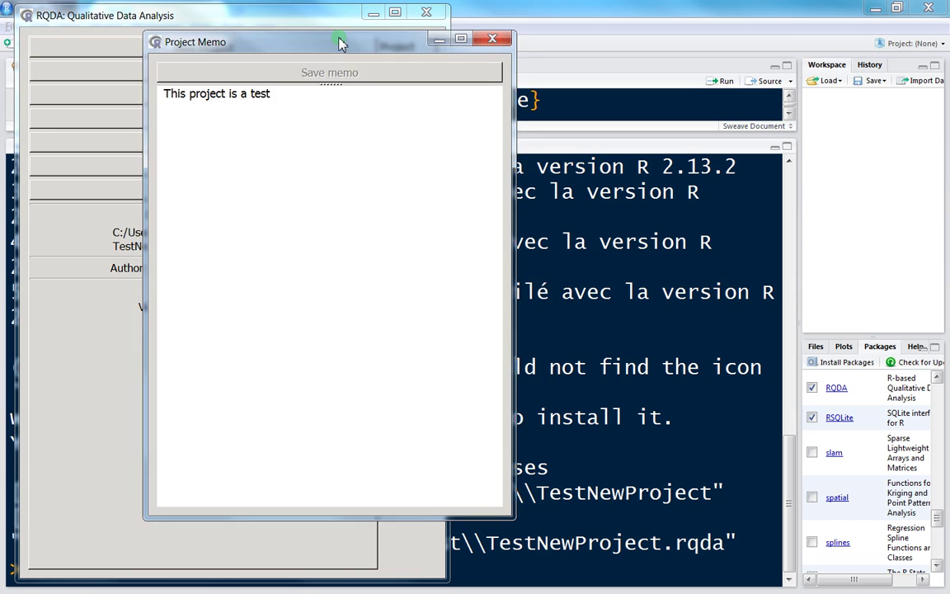
pyautogui.moveTo(339, 38); pyautogui.dragTo(505, 42)
pyautogui.click(335, 104)
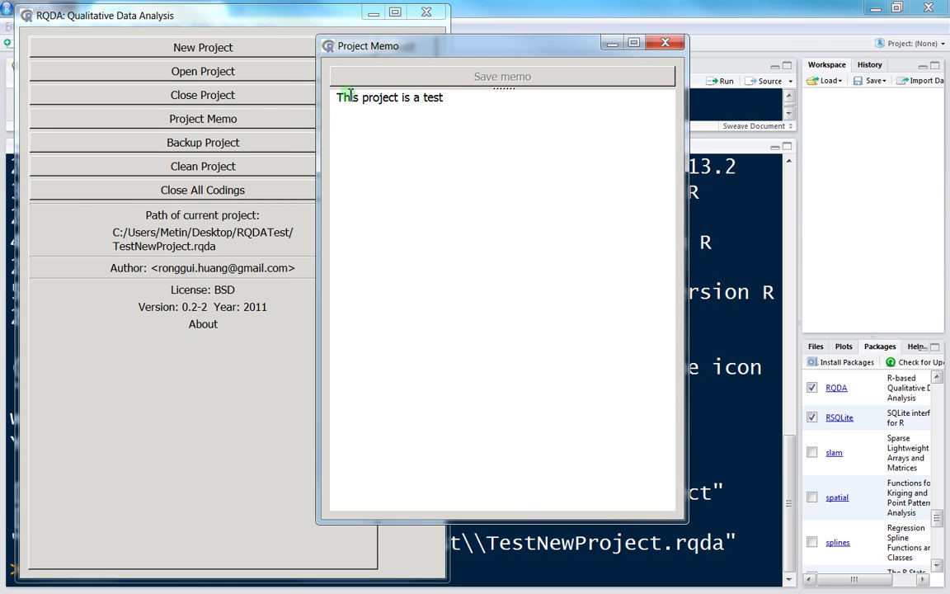
pyautogui.click(409, 105)
pyautogui.click(664, 43)
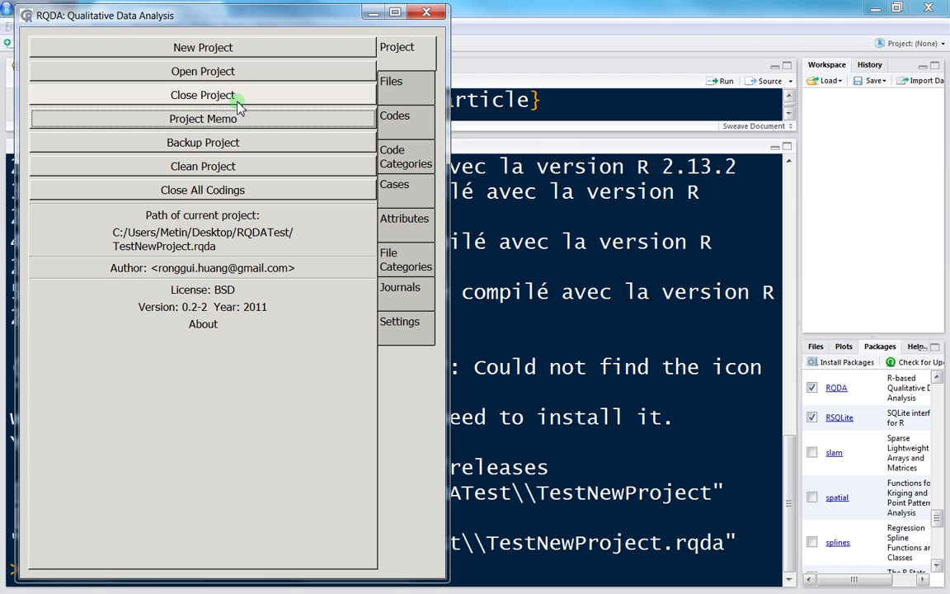
# Close the TestNewProject project and open TestNewProject.rqda again from the RQDATest folder on the Desktop
pyautogui.click(238, 102)
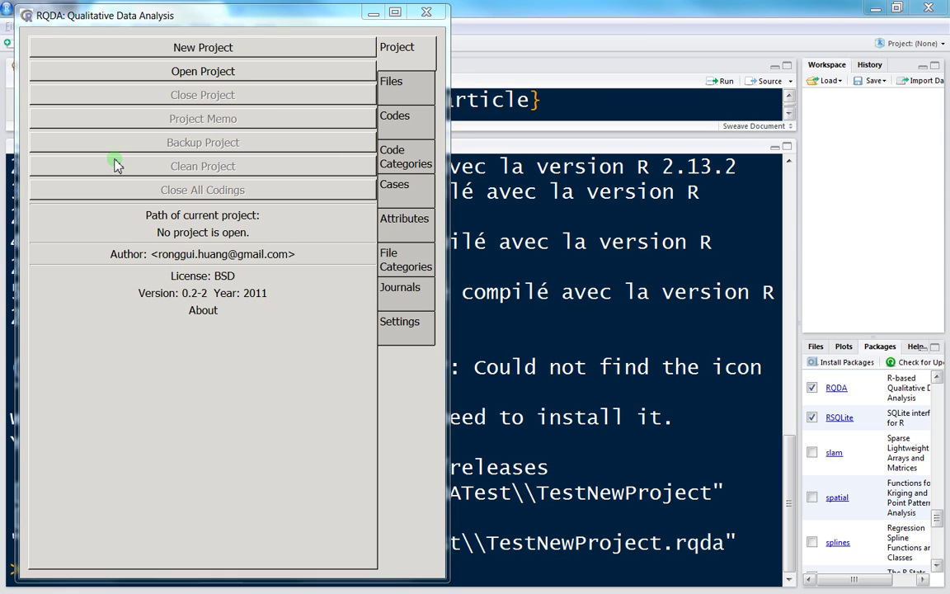
pyautogui.click(363, 72)
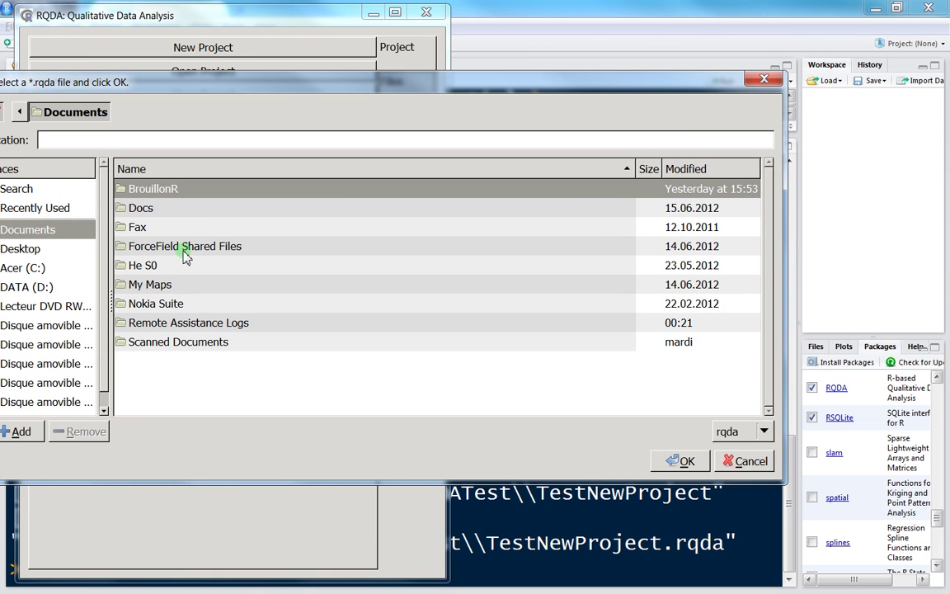
pyautogui.click(25, 249)
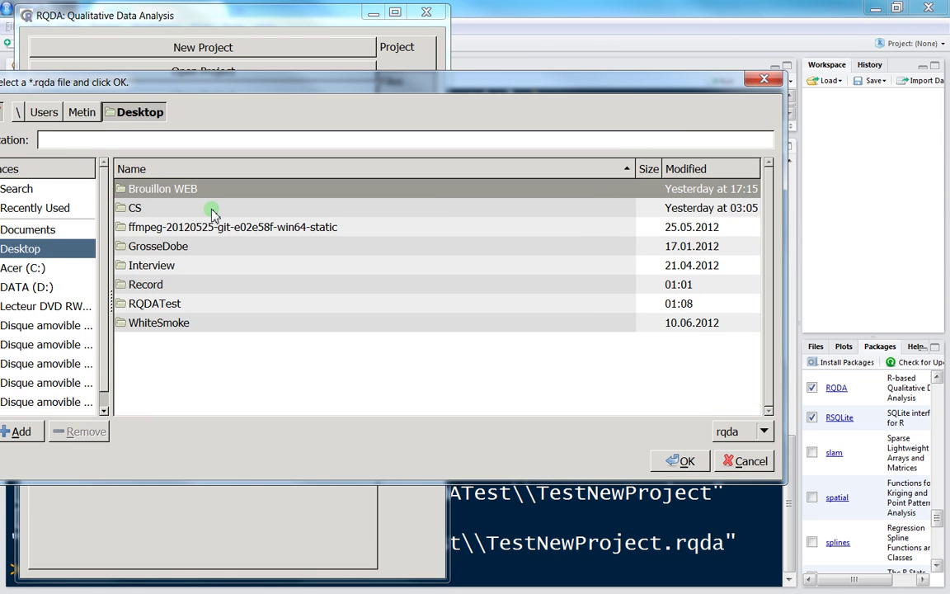
pyautogui.doubleClick(185, 304)
pyautogui.doubleClick(157, 191)
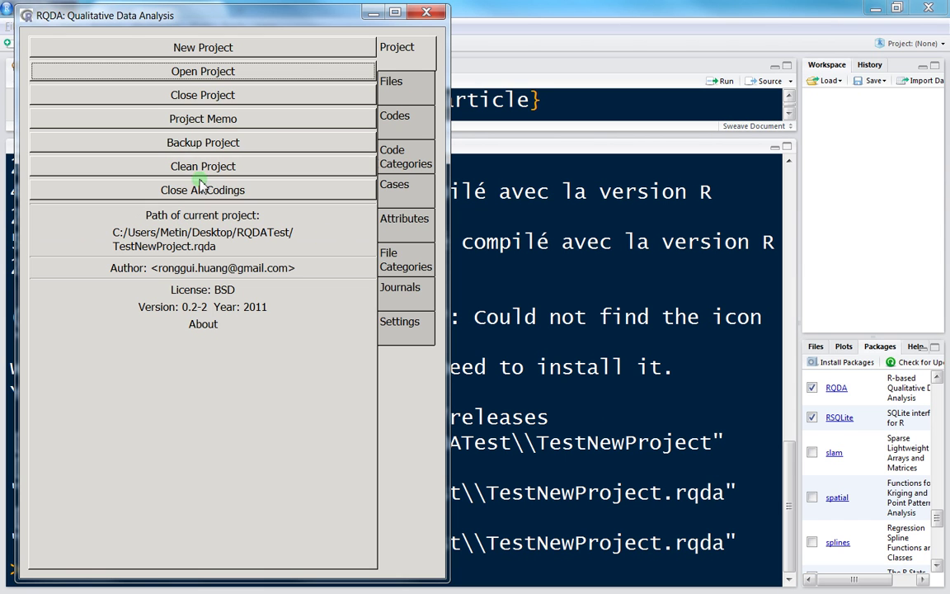
# Close the current project and open RQDA_CVwanted.rqda from the folder Documents\Docs\_TDB\050_Stats_Quali\020_Analyse_RQDA
pyautogui.click(204, 96)
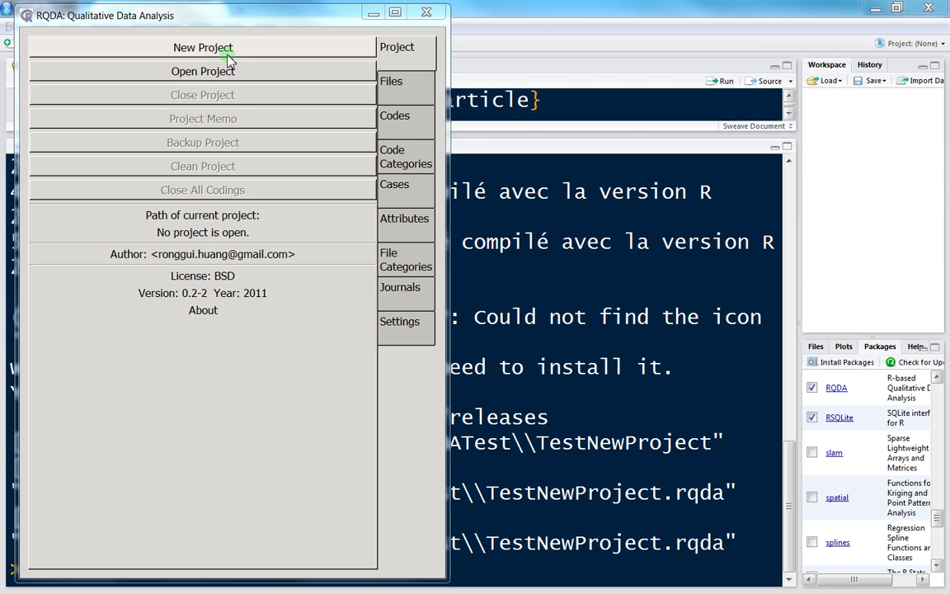
pyautogui.click(241, 81)
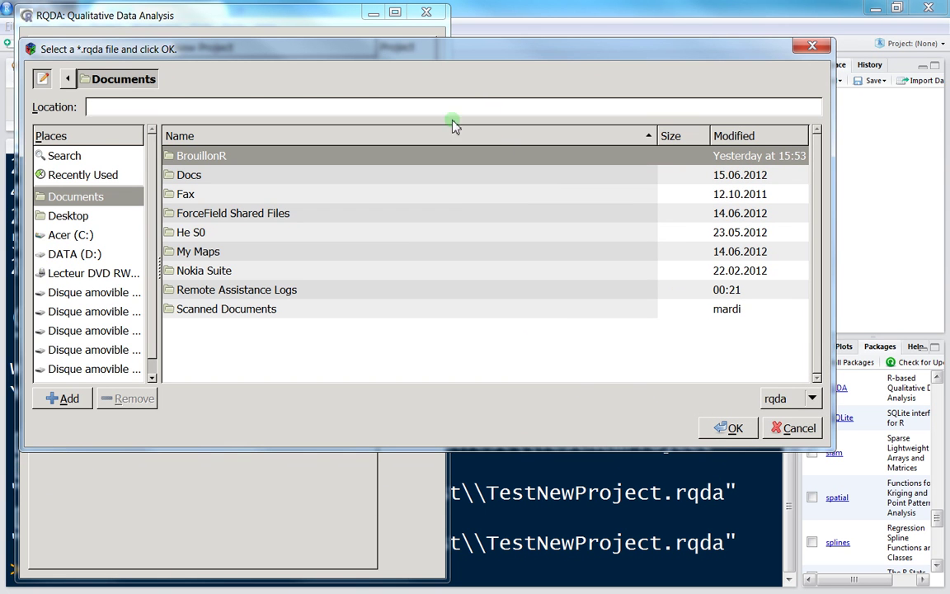
pyautogui.write('C:\\Users\\Metin\\Documents\\Docs\\_TDB\\050_Stats_Quali\\020_Analyse_RQDA\\')
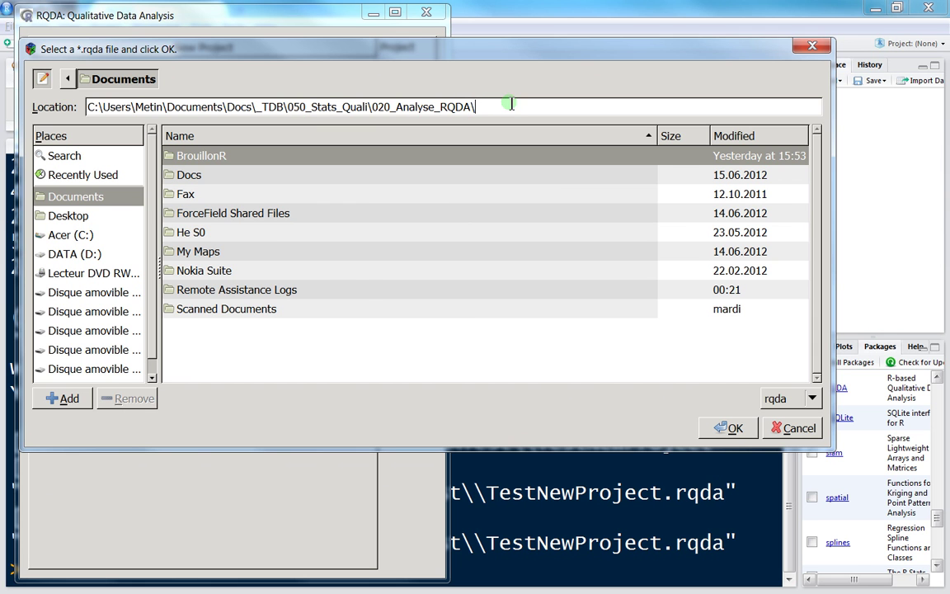
pyautogui.click(728, 428)
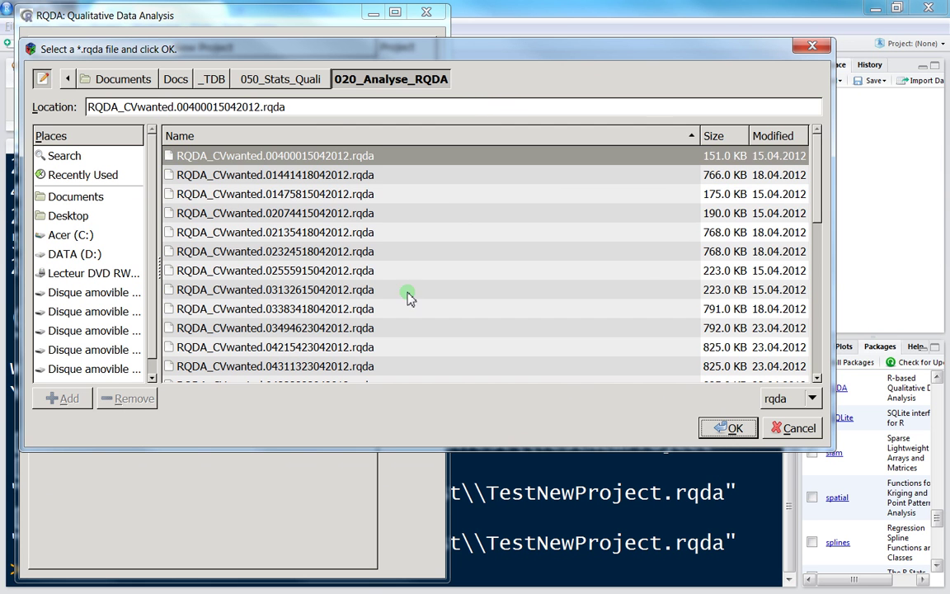
pyautogui.click(235, 194)
pyautogui.scroll(-7, 325, 273)
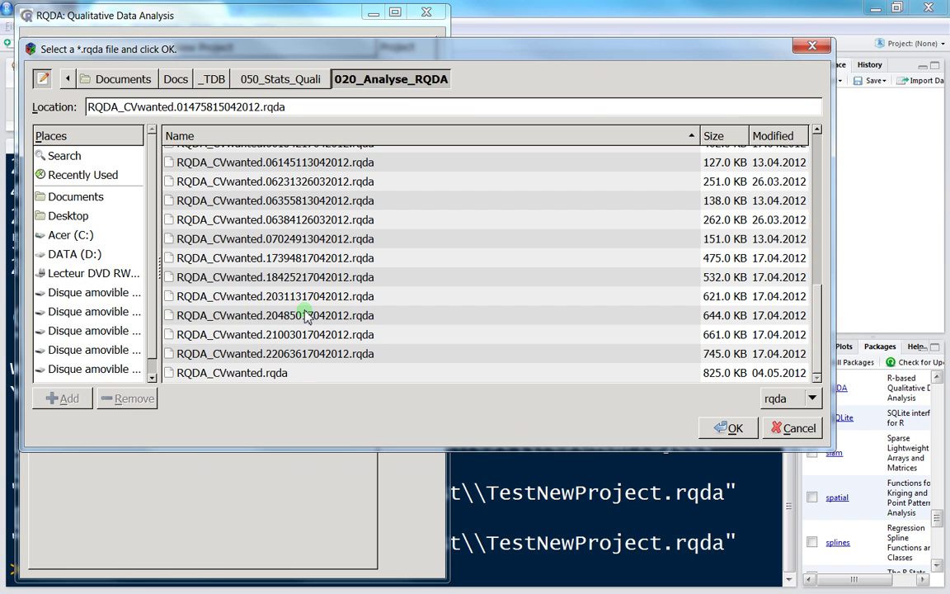
pyautogui.click(308, 375)
pyautogui.doubleClick(307, 376)
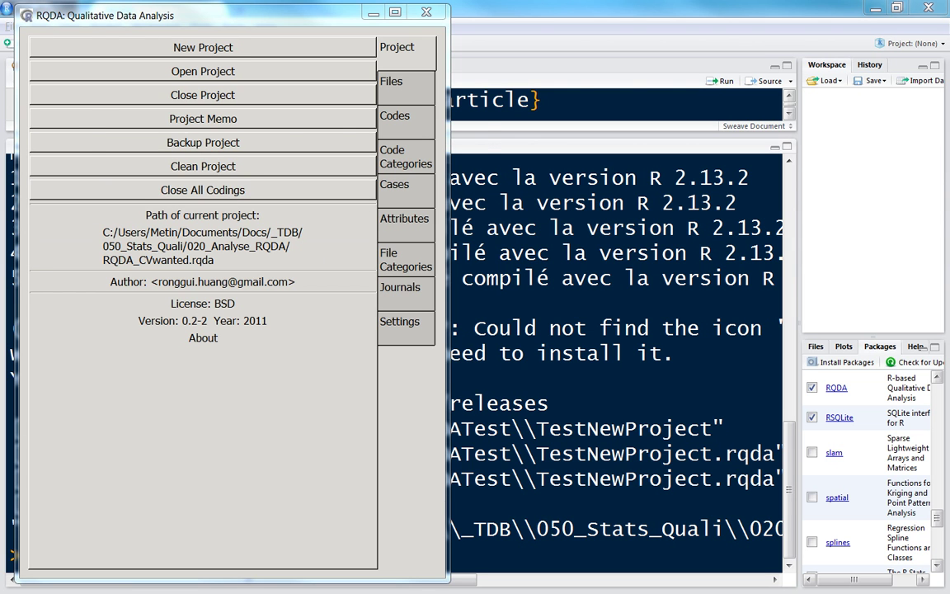
# Read the RQDA_CVwanted project memo, examining its project description, encoding note and date, and close the memo
pyautogui.click(203, 118)
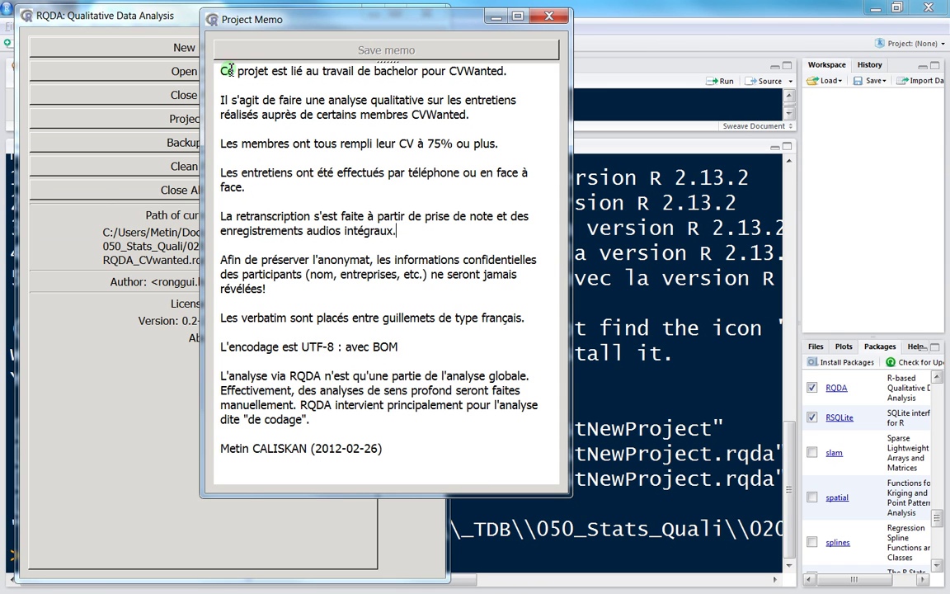
pyautogui.moveTo(229, 71); pyautogui.dragTo(462, 81)
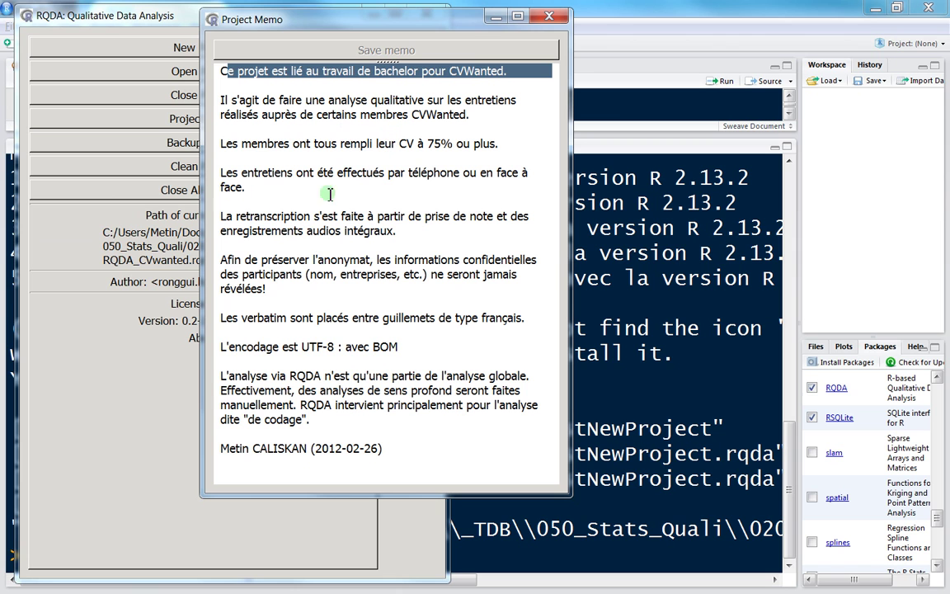
pyautogui.moveTo(233, 347); pyautogui.dragTo(419, 352)
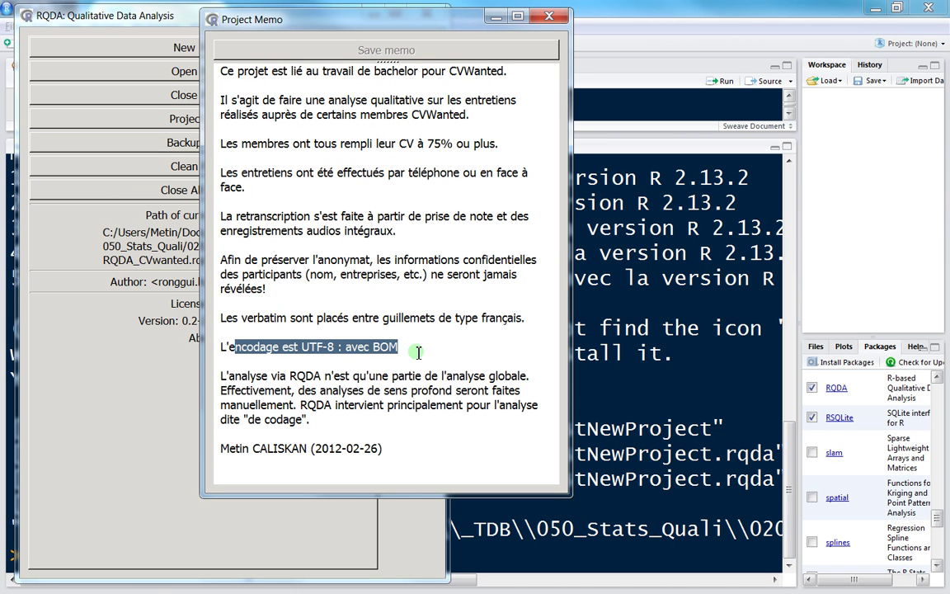
pyautogui.moveTo(385, 449); pyautogui.dragTo(314, 448)
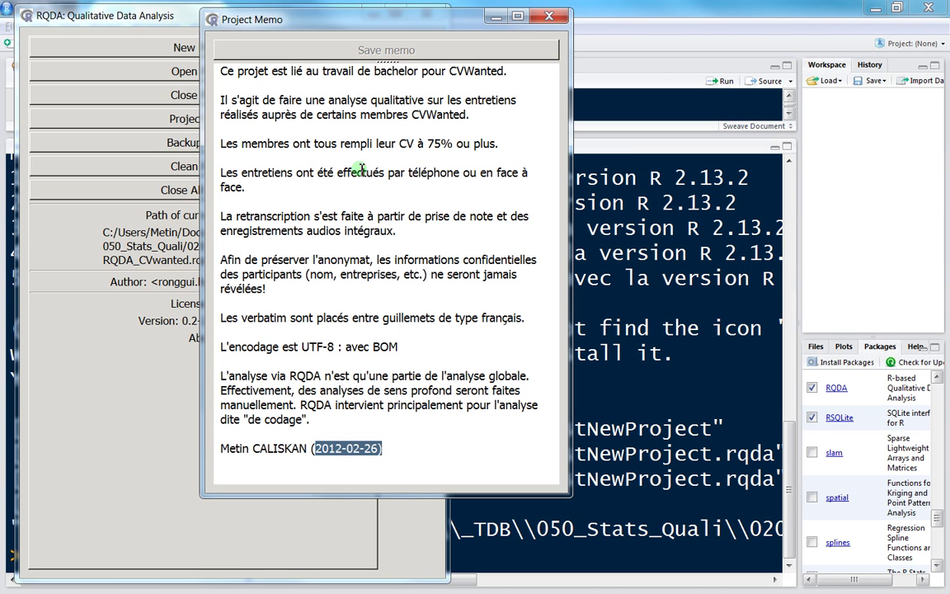
pyautogui.click(549, 17)
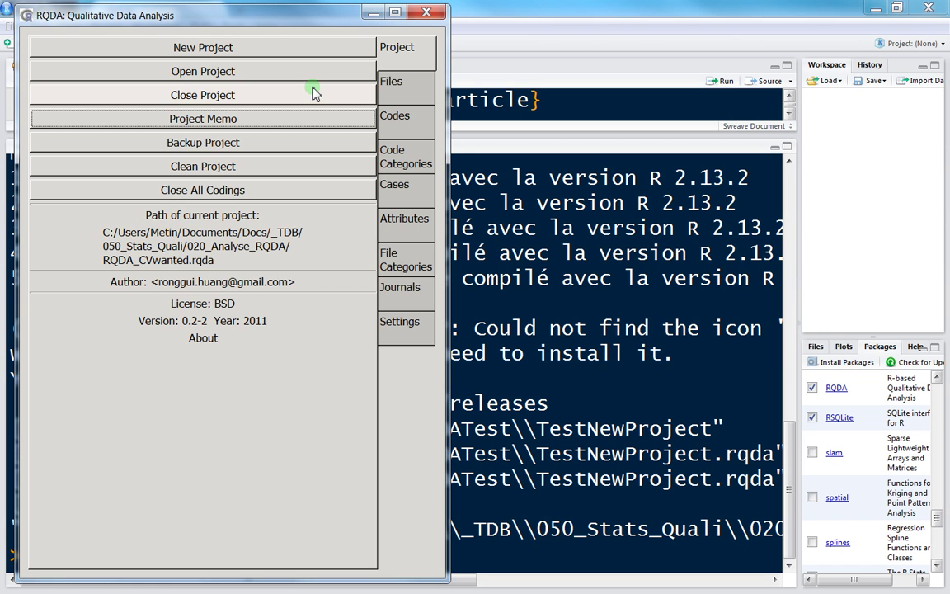
pyautogui.click(389, 84)
pyautogui.click(391, 58)
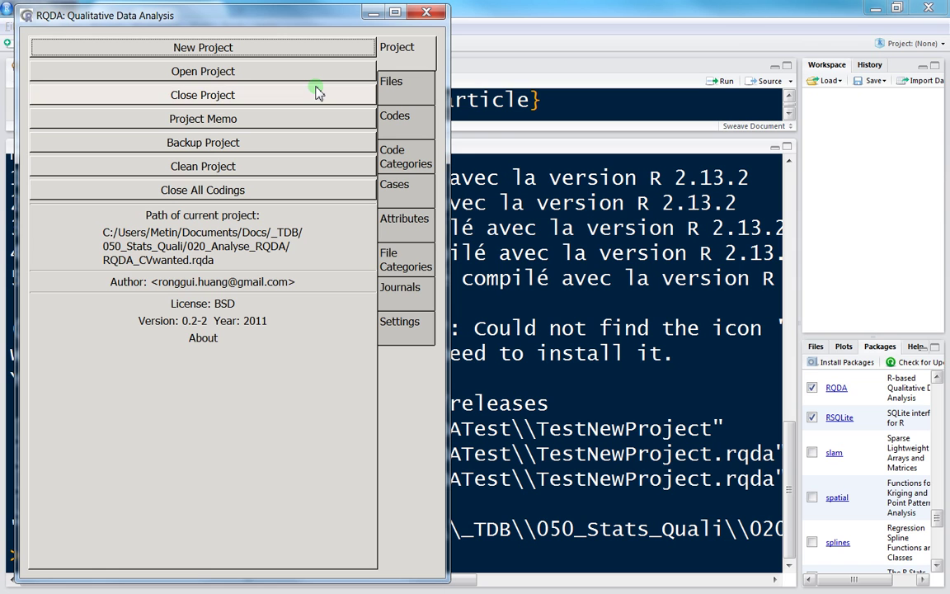